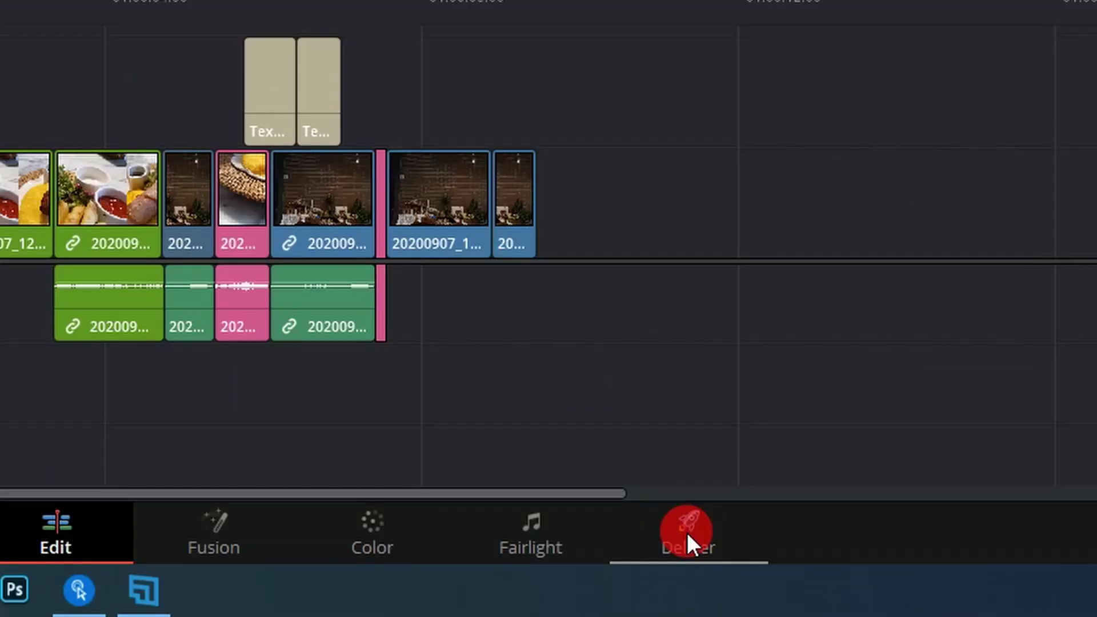
# Step: Switch to the Deliver page, preview several timeline clips, play the timeline from its start and return the playhead there
pyautogui.click(686, 533)
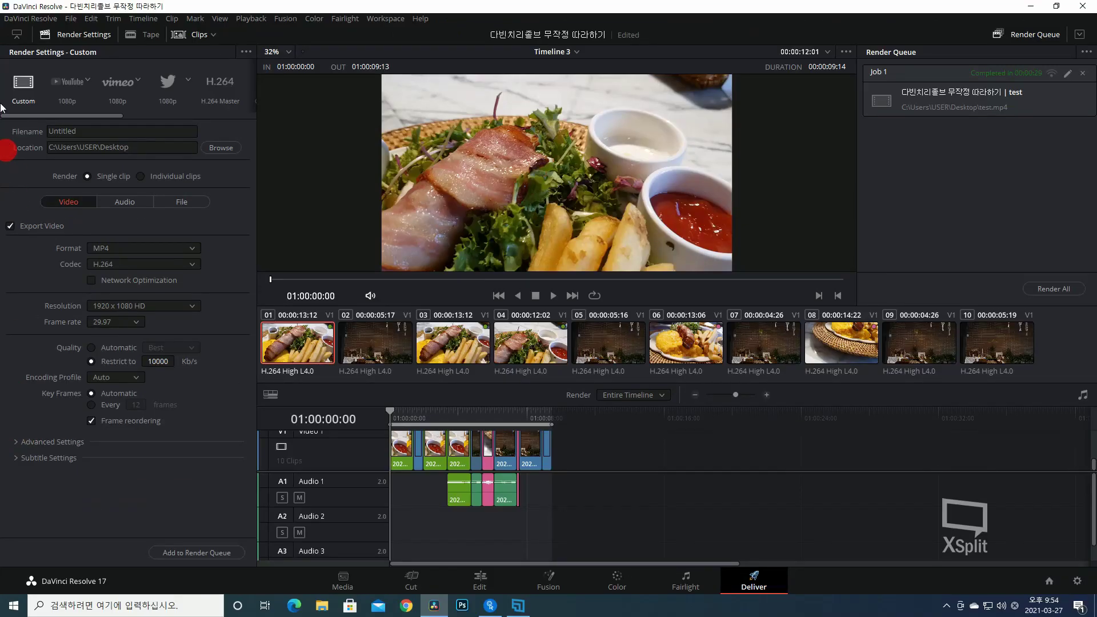
pyautogui.click(390, 343)
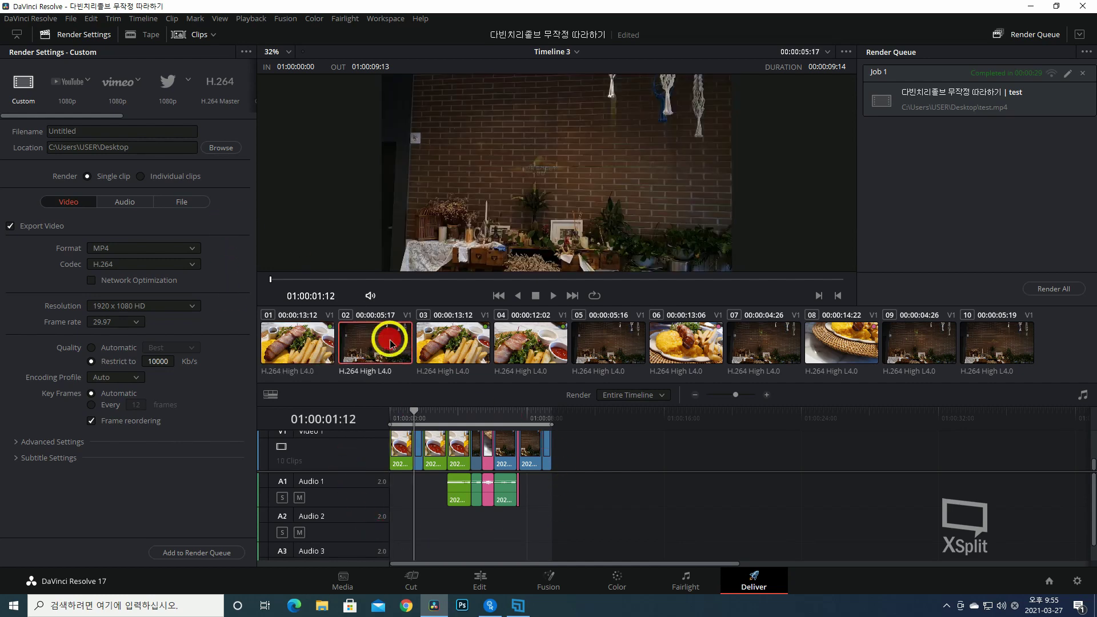
pyautogui.click(460, 348)
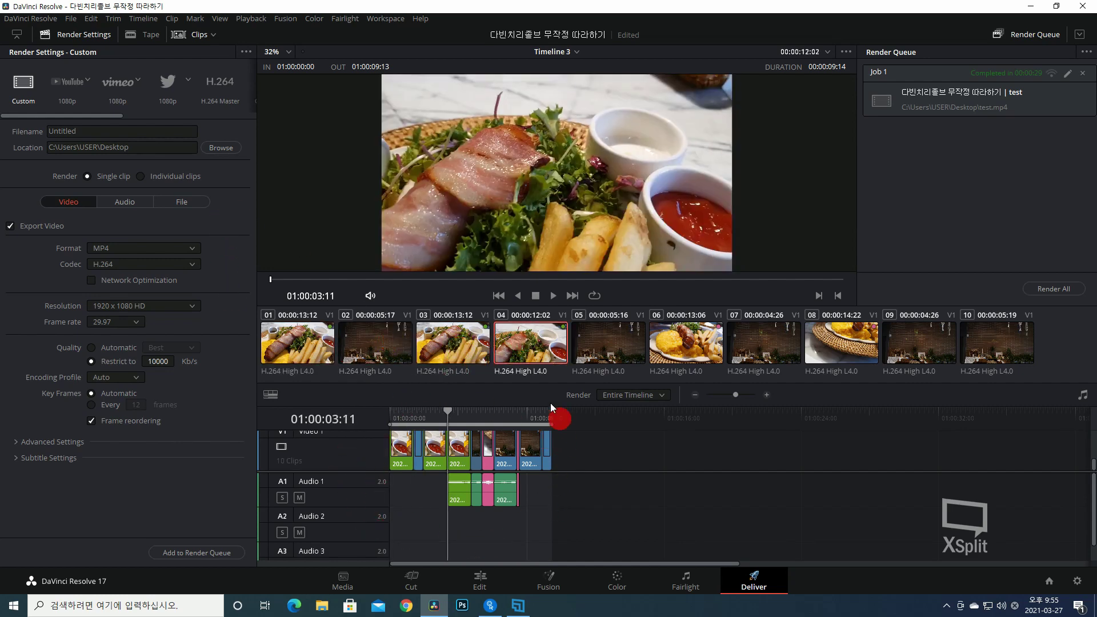
pyautogui.press('Home')
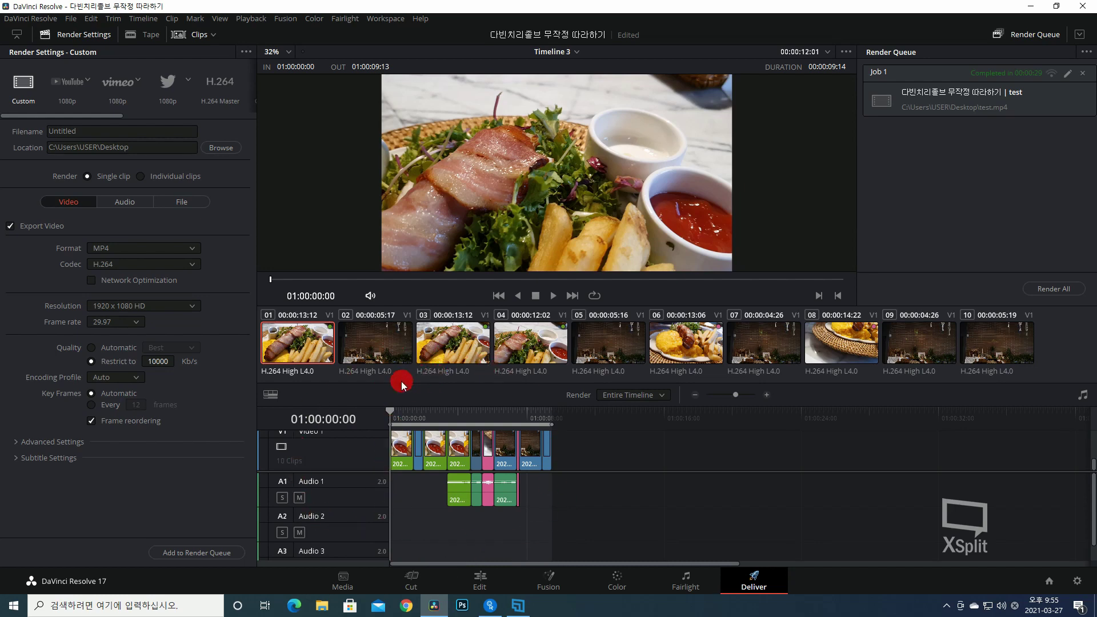
pyautogui.press('space')
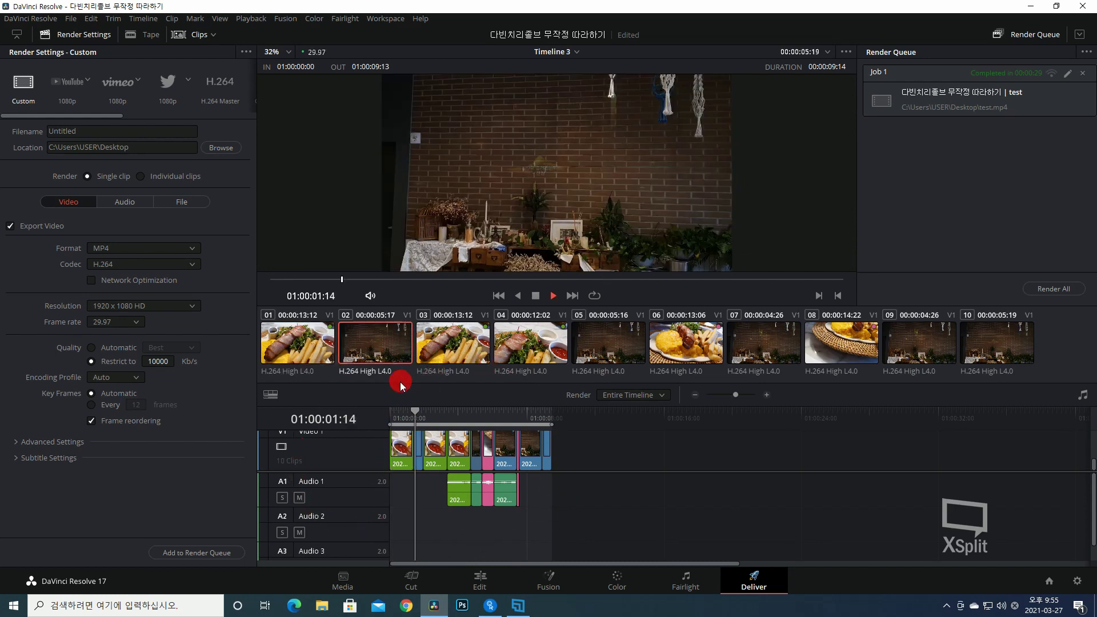
pyautogui.moveTo(421, 411); pyautogui.dragTo(269, 411)
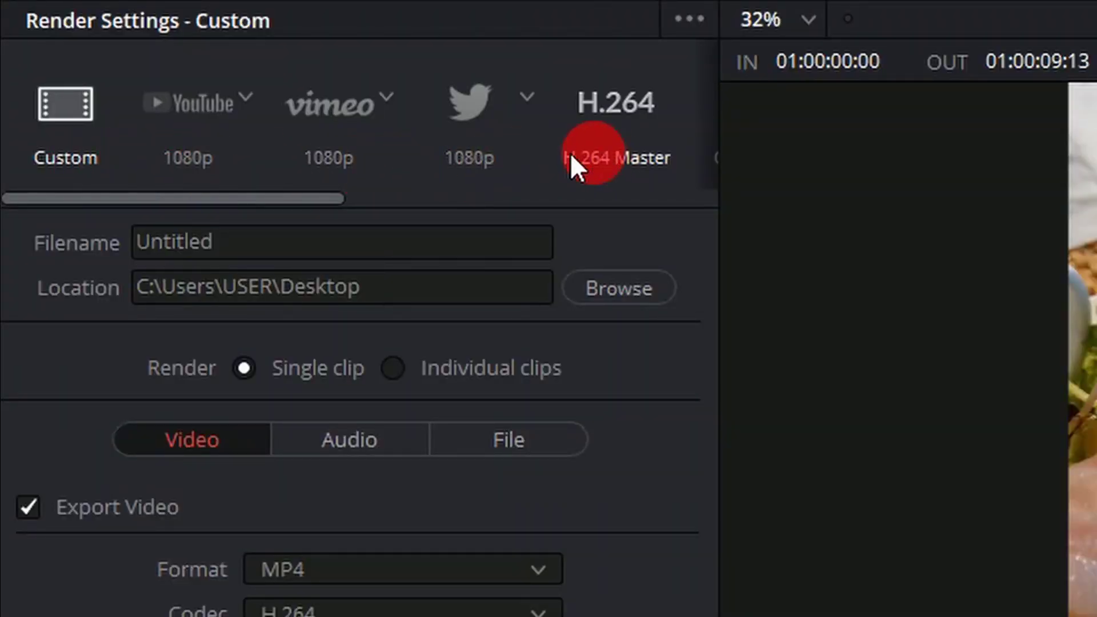
# Step: Examine the available render presets, from Custom through Audio Only
pyautogui.hscroll(5, 318, 199)
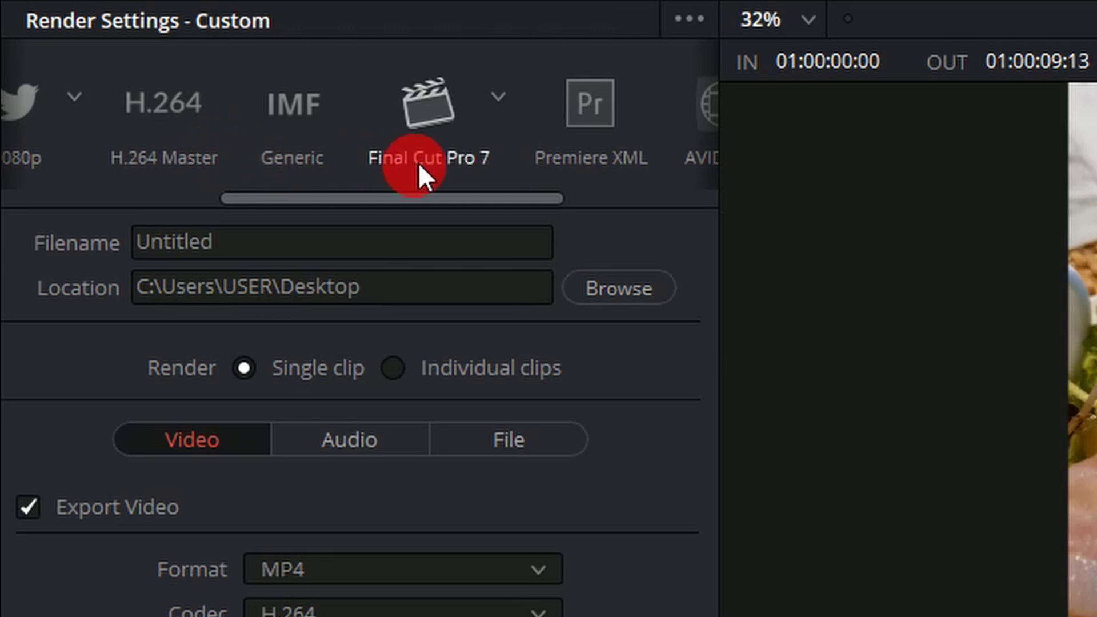
pyautogui.moveTo(506, 200); pyautogui.dragTo(603, 207)
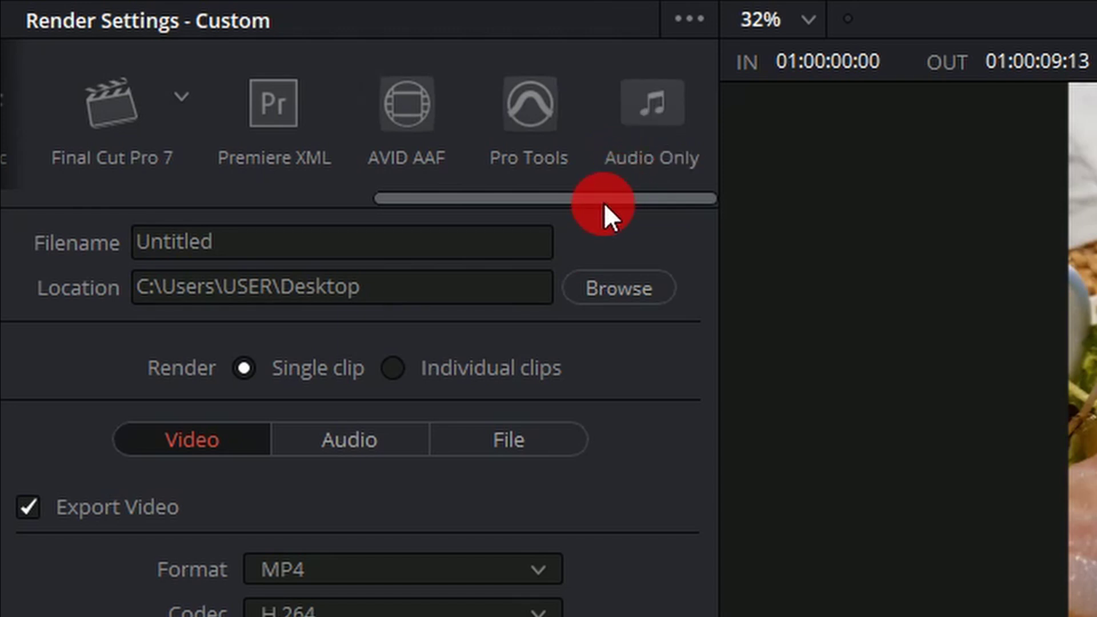
pyautogui.moveTo(481, 201); pyautogui.dragTo(7, 245)
pyautogui.click(35, 107)
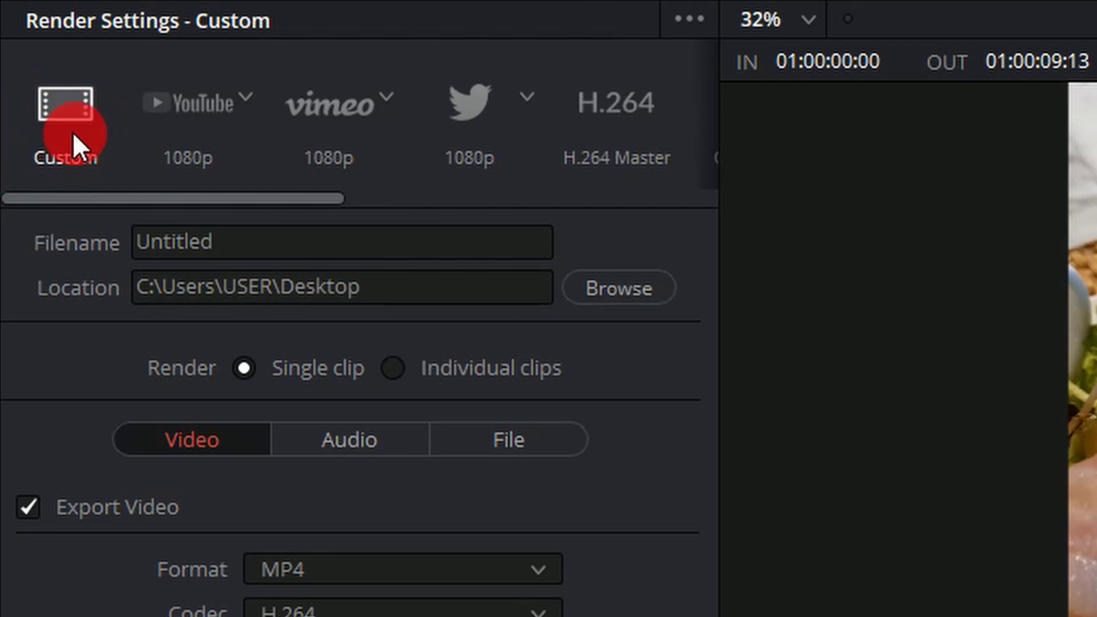
pyautogui.click(283, 482)
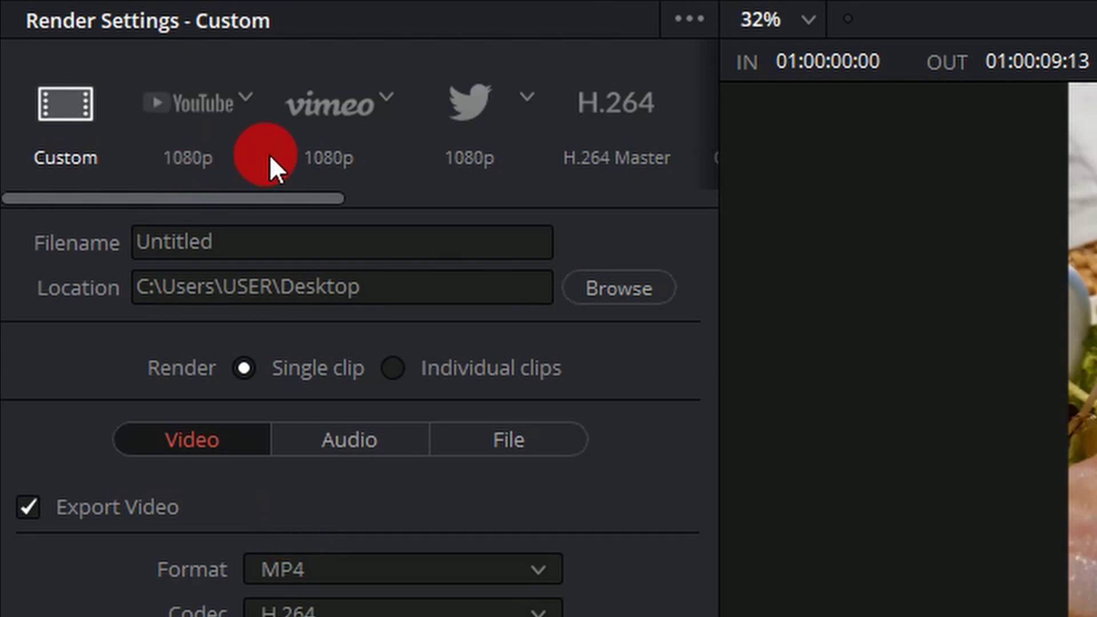
pyautogui.scroll(-5, 674, 135)
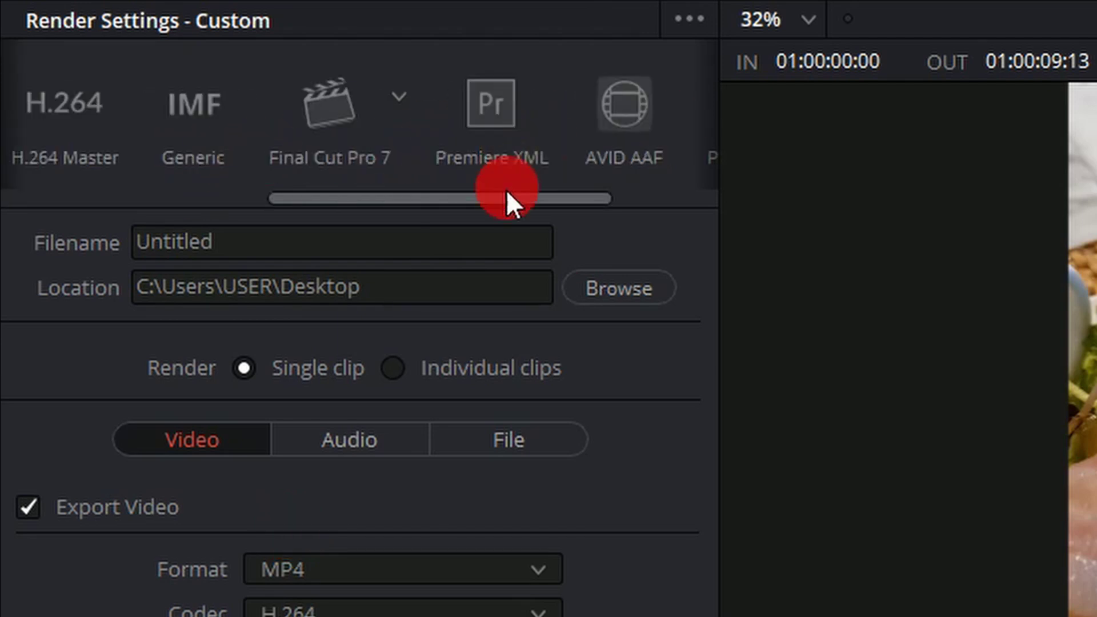
pyautogui.moveTo(506, 197); pyautogui.dragTo(193, 158)
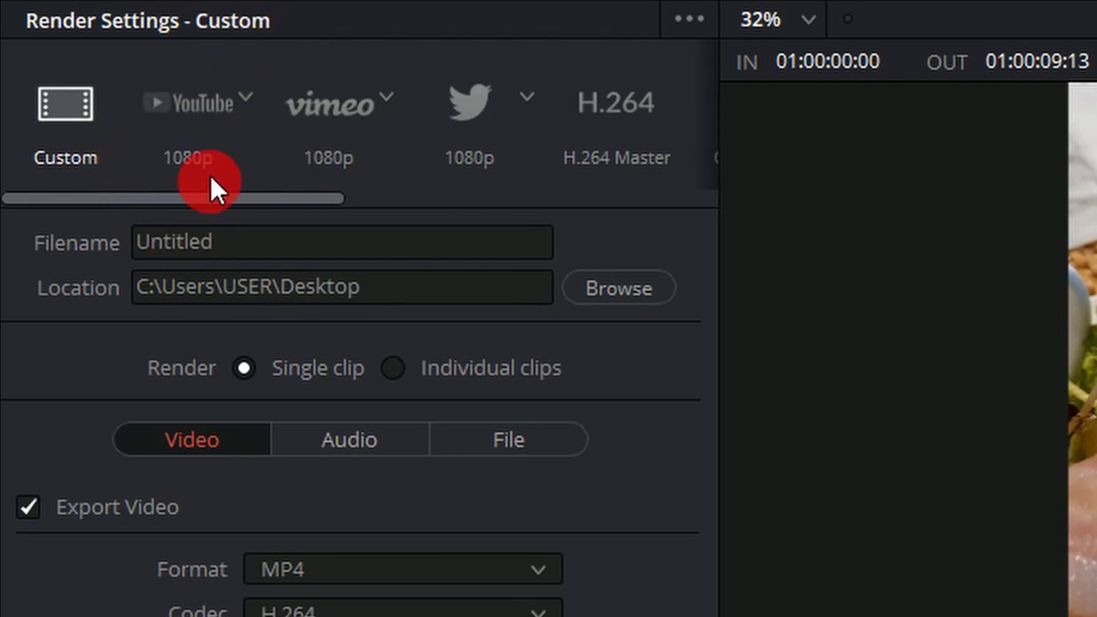
# Step: Compare the YouTube 1080p preset's render options with those of the Custom preset, ending on Custom
pyautogui.click(206, 150)
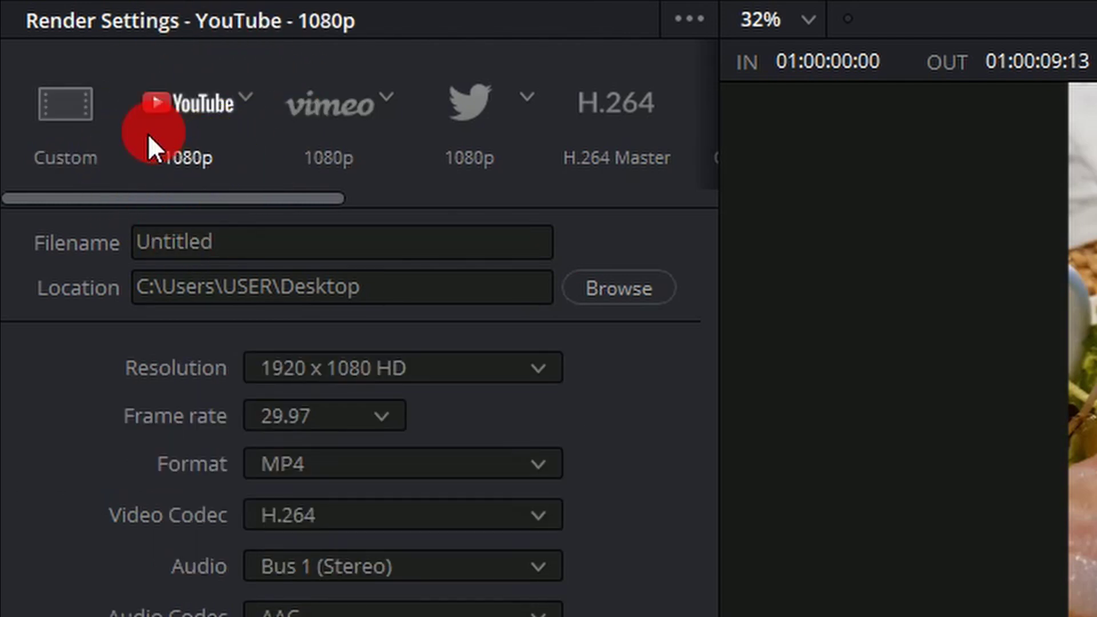
pyautogui.click(65, 104)
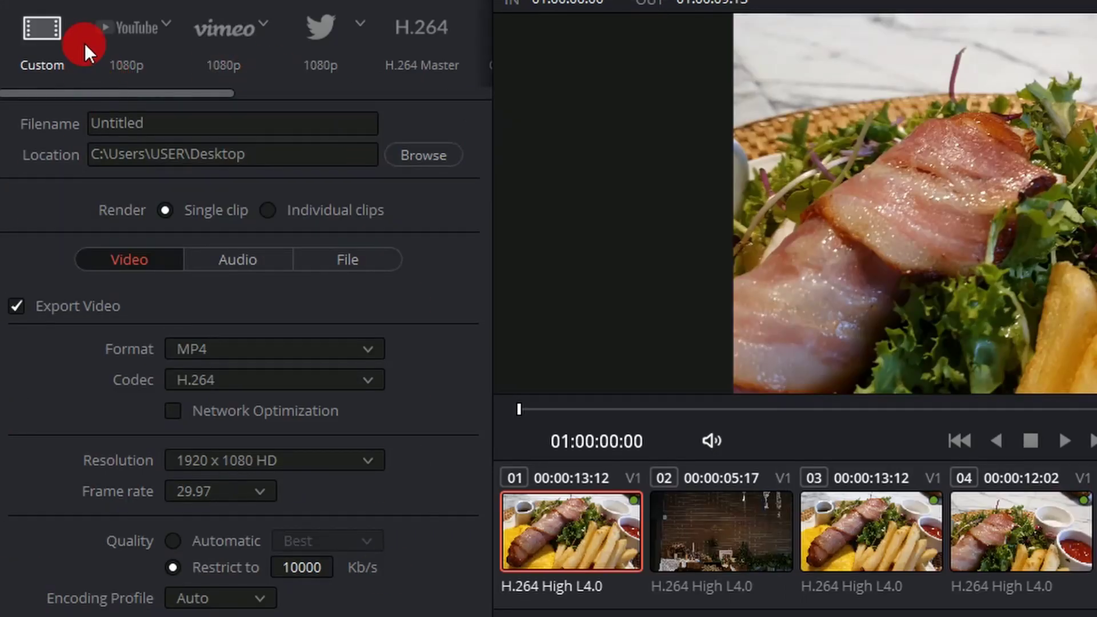
pyautogui.click(114, 51)
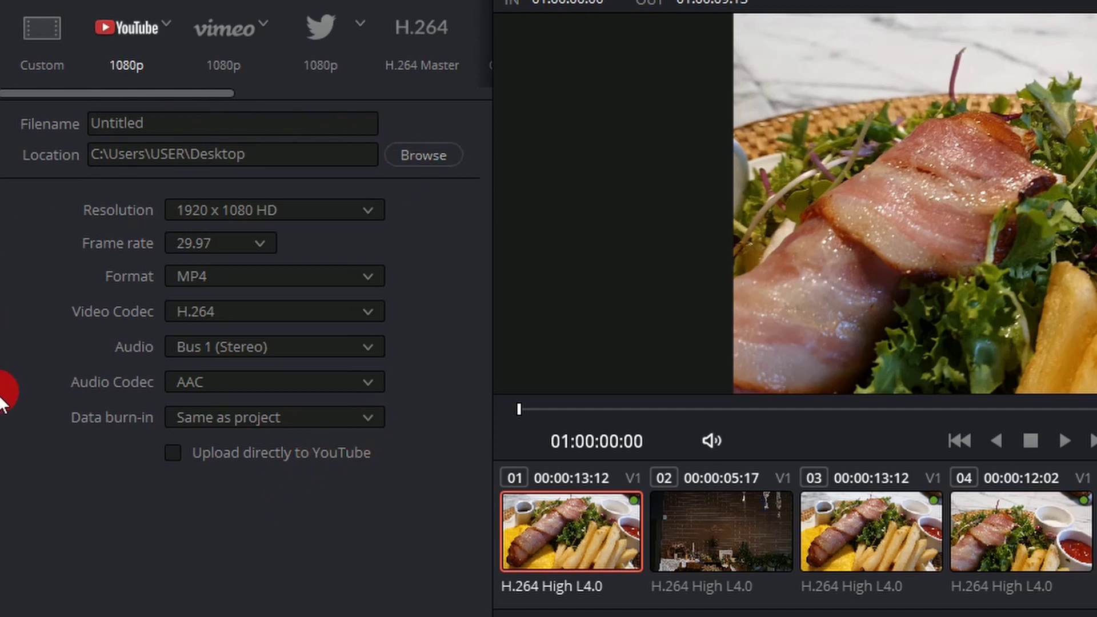
pyautogui.click(36, 56)
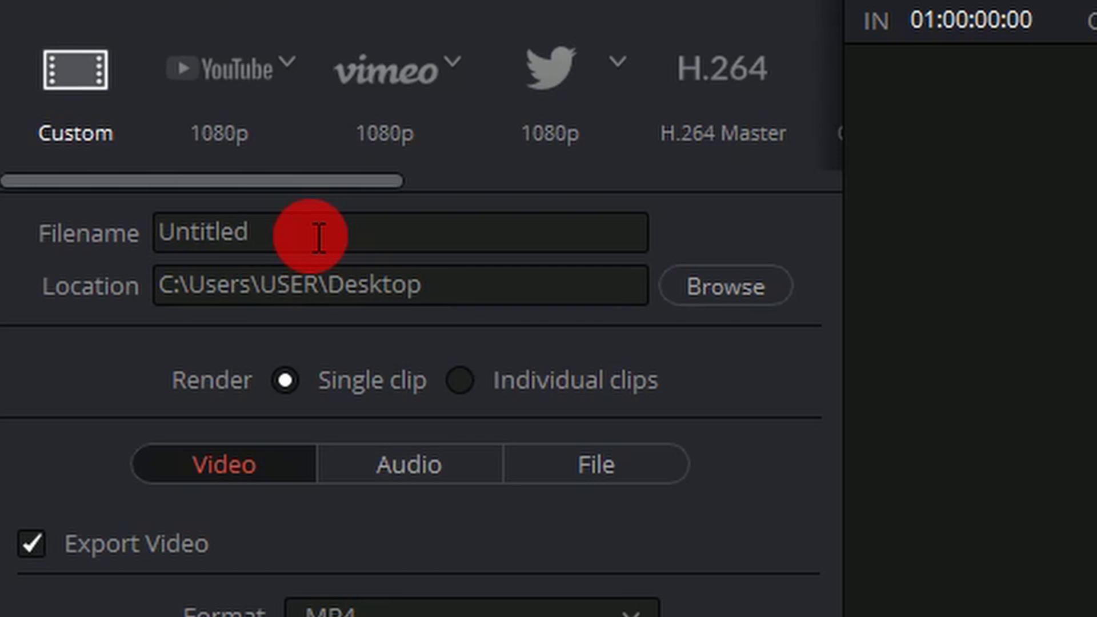
# Step: Set the render filename to test and browse for the output location
pyautogui.doubleClick(319, 237)
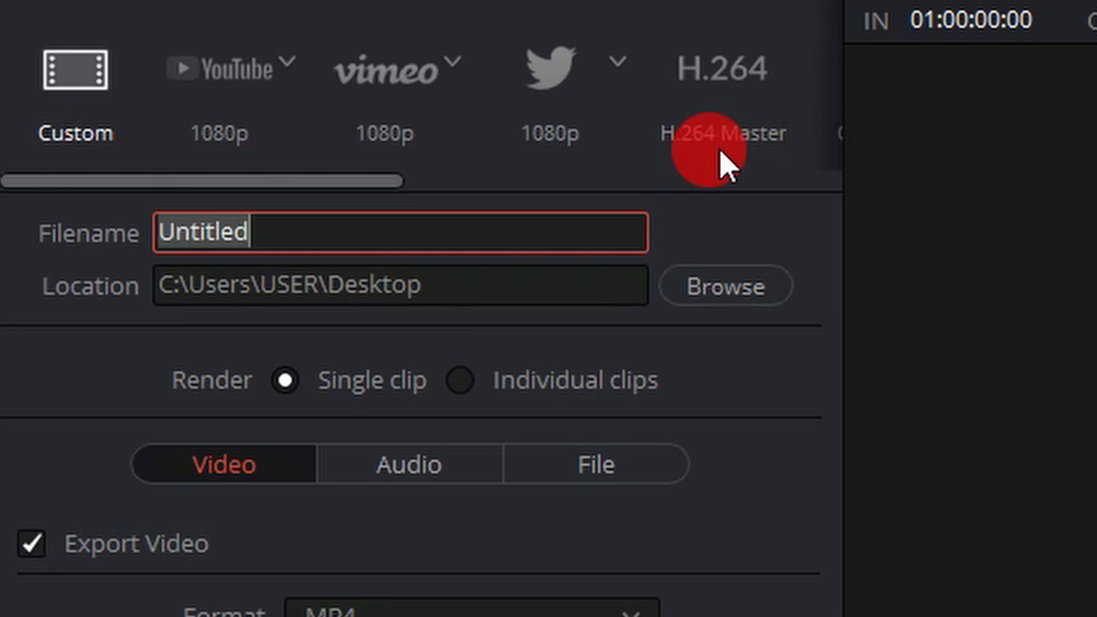
pyautogui.write('test')
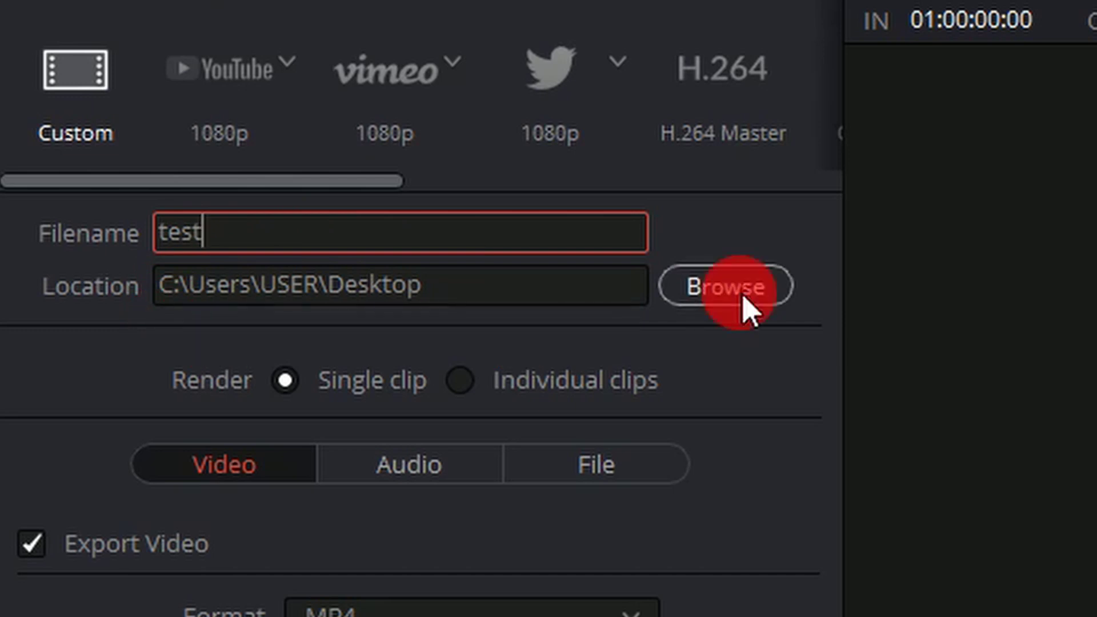
pyautogui.click(745, 309)
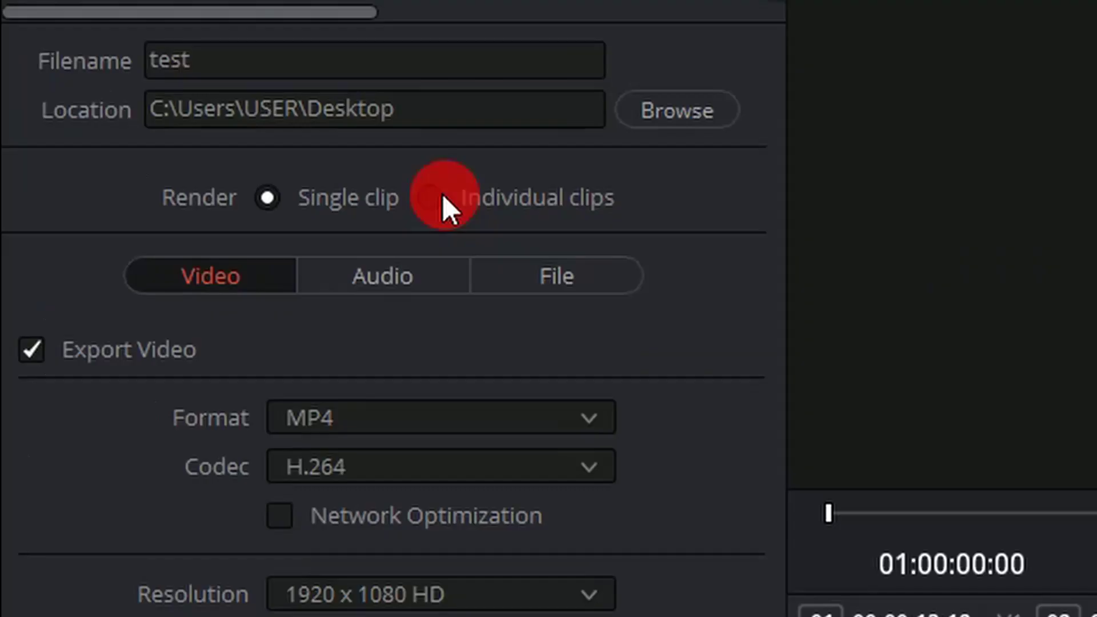
# Step: Try the Individual clips render mode, select the timeline clips singly and all together, and return to Single clip
pyautogui.click(442, 195)
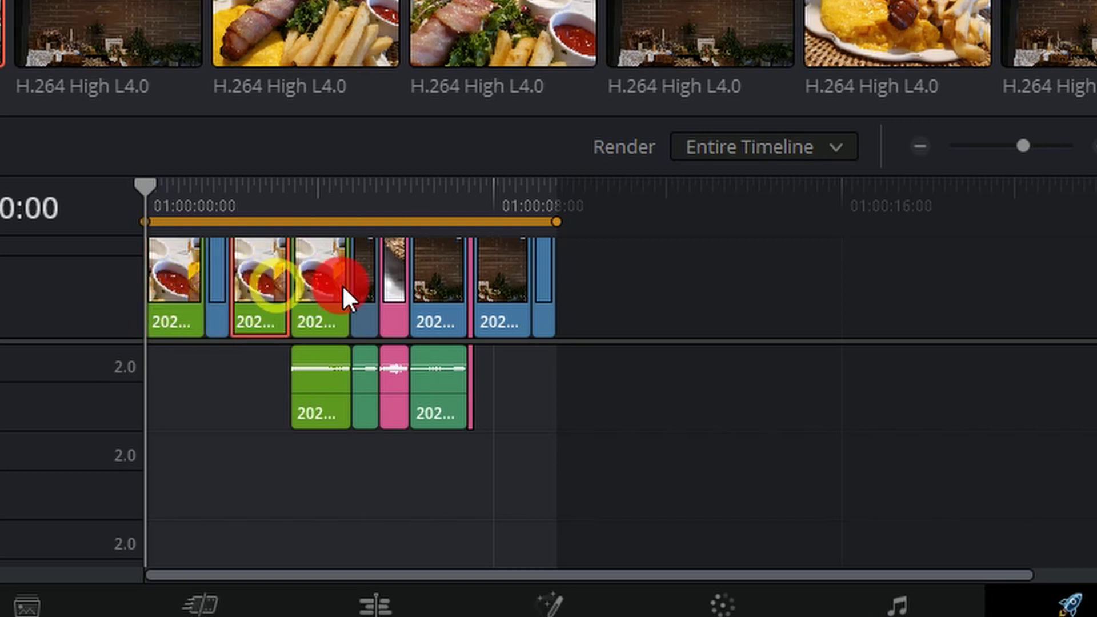
pyautogui.click(368, 286)
pyautogui.click(446, 289)
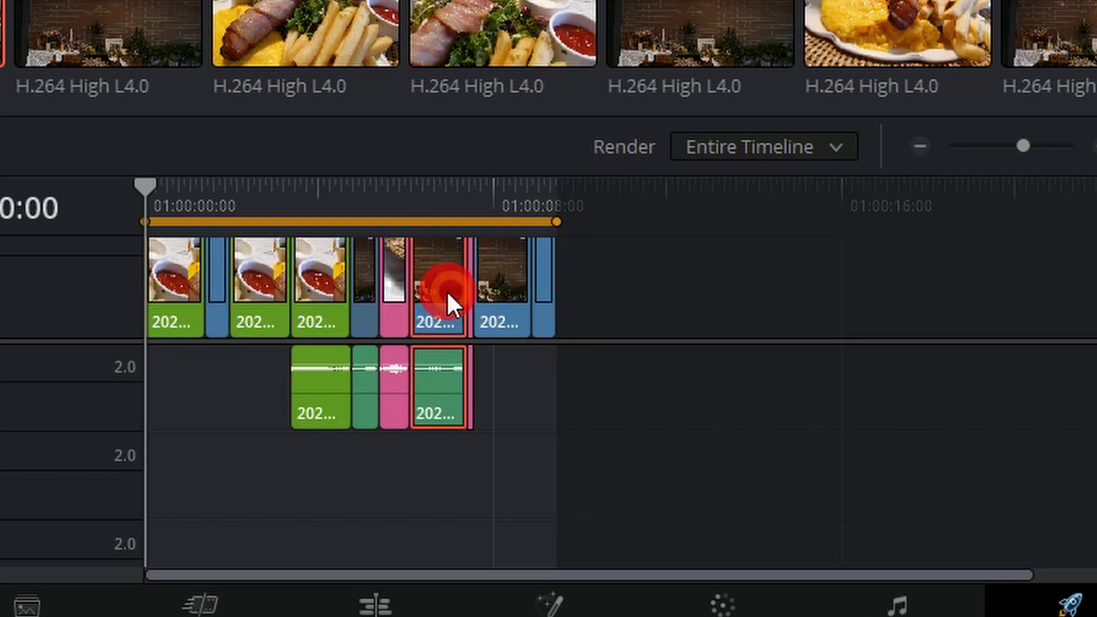
pyautogui.click(494, 286)
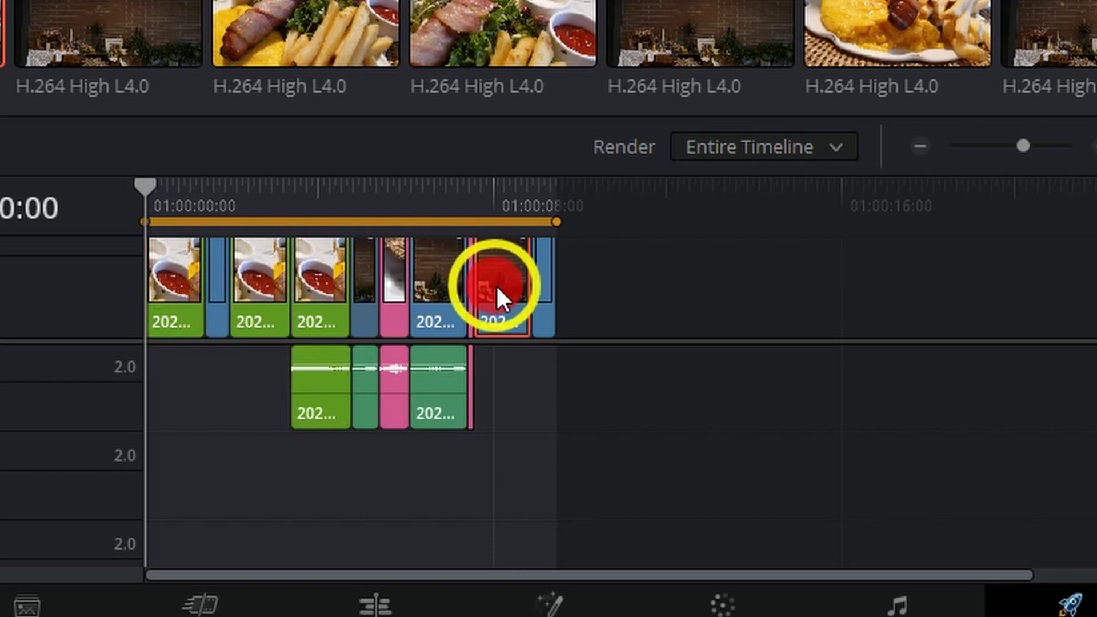
pyautogui.click(550, 279)
pyautogui.moveTo(650, 282); pyautogui.dragTo(80, 289)
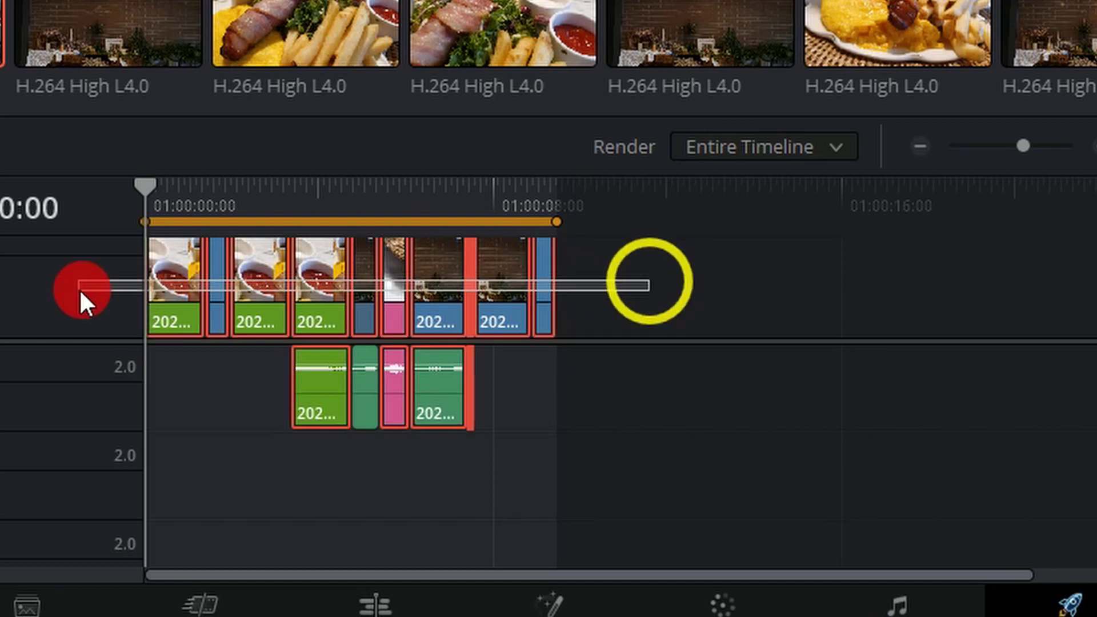
pyautogui.click(252, 478)
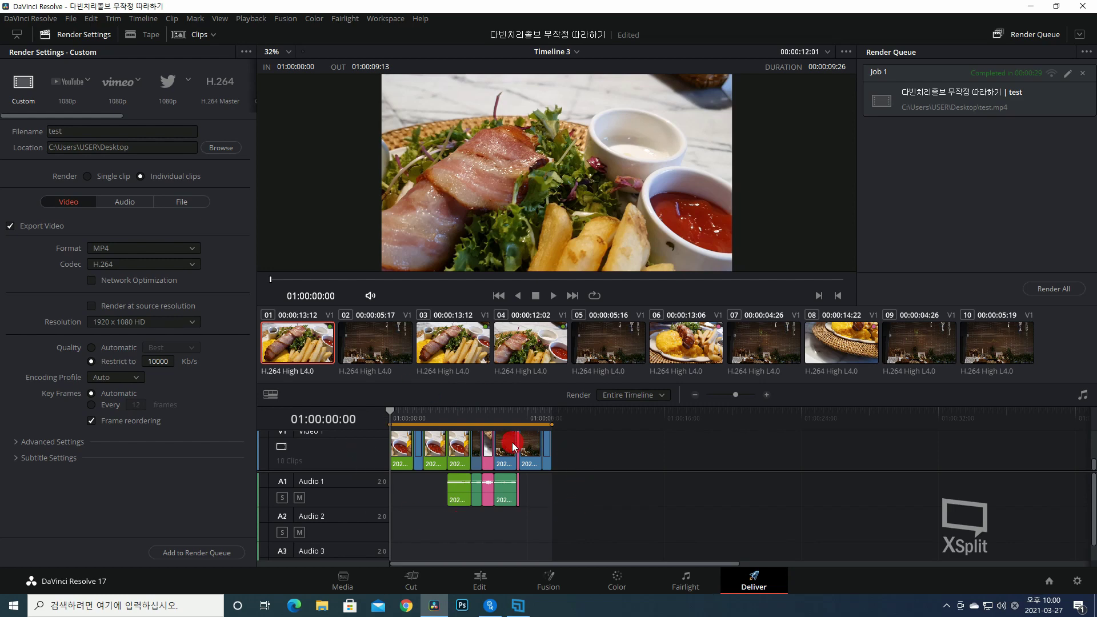
pyautogui.click(86, 177)
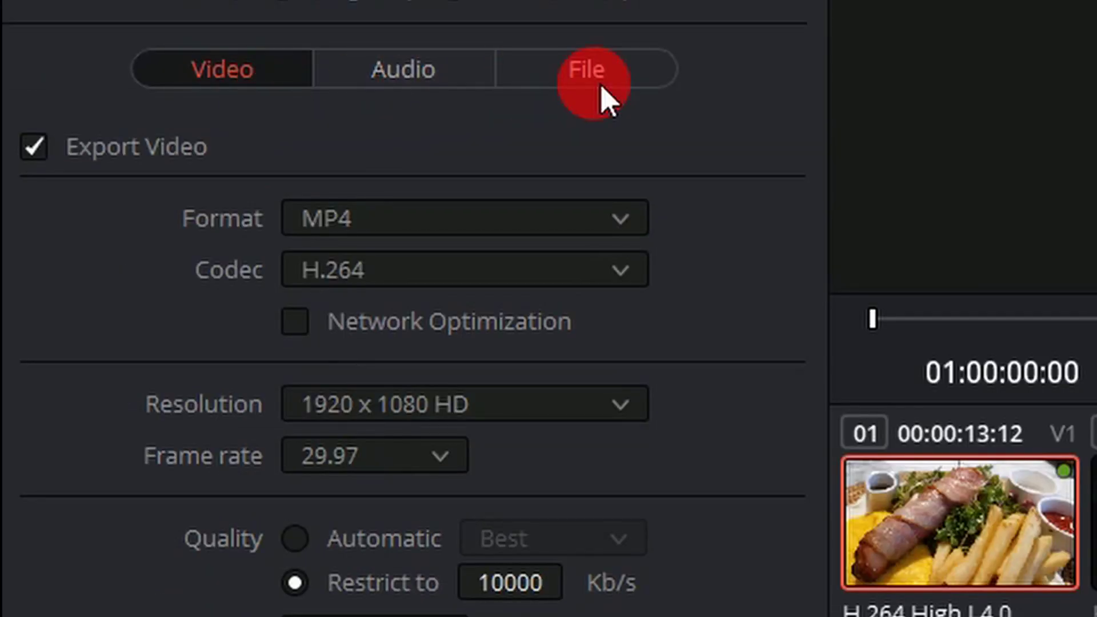
# Step: Disable Export Video in the video render settings and enable it again
pyautogui.click(263, 69)
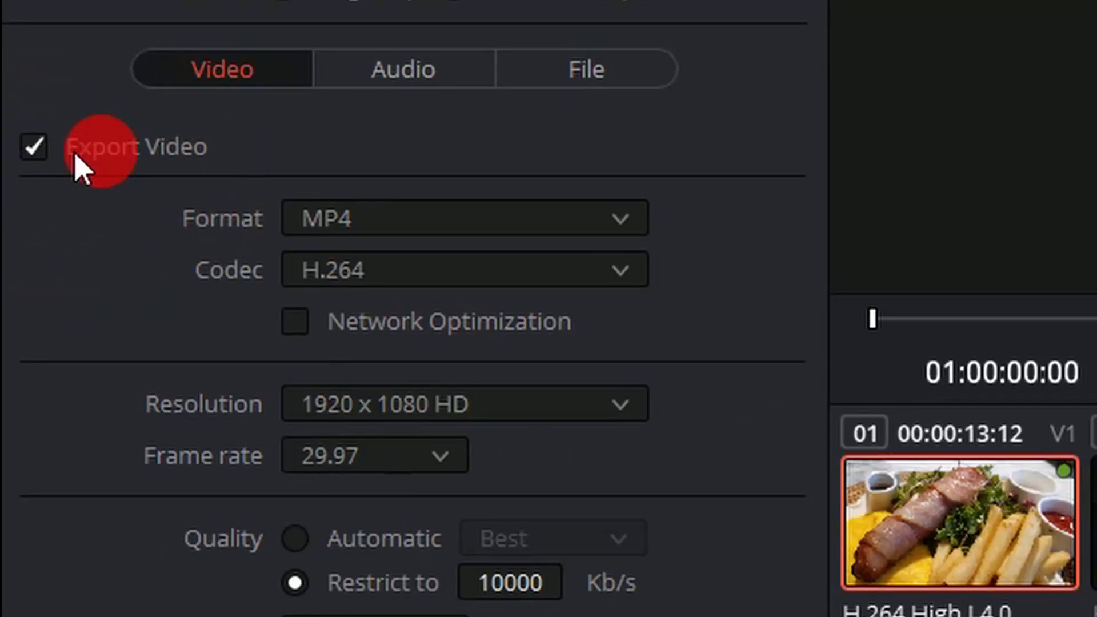
pyautogui.click(35, 149)
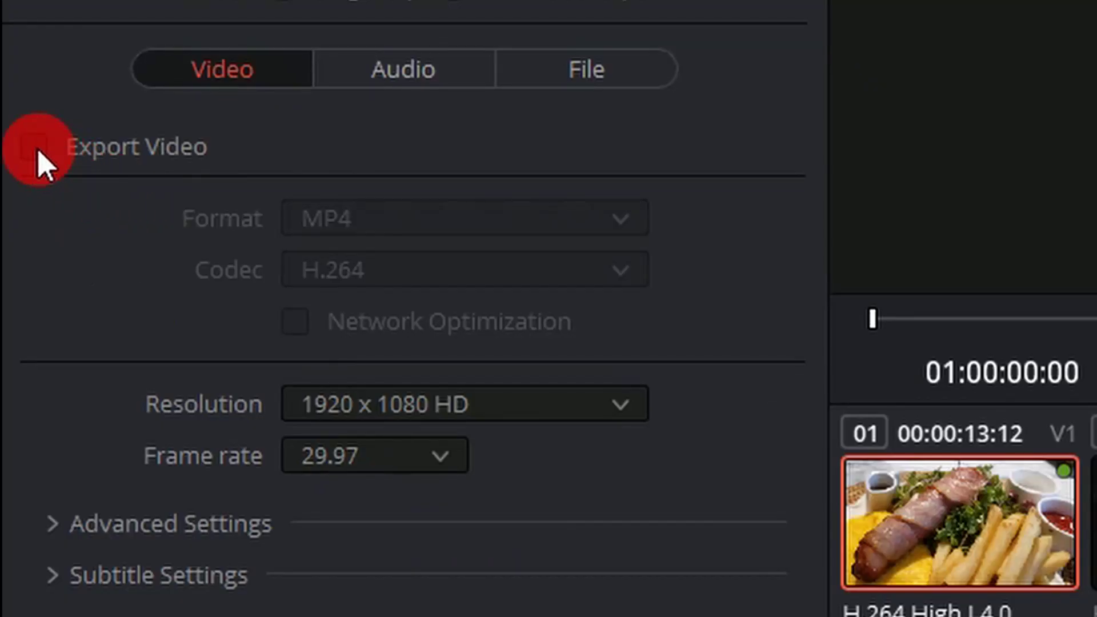
pyautogui.click(10, 226)
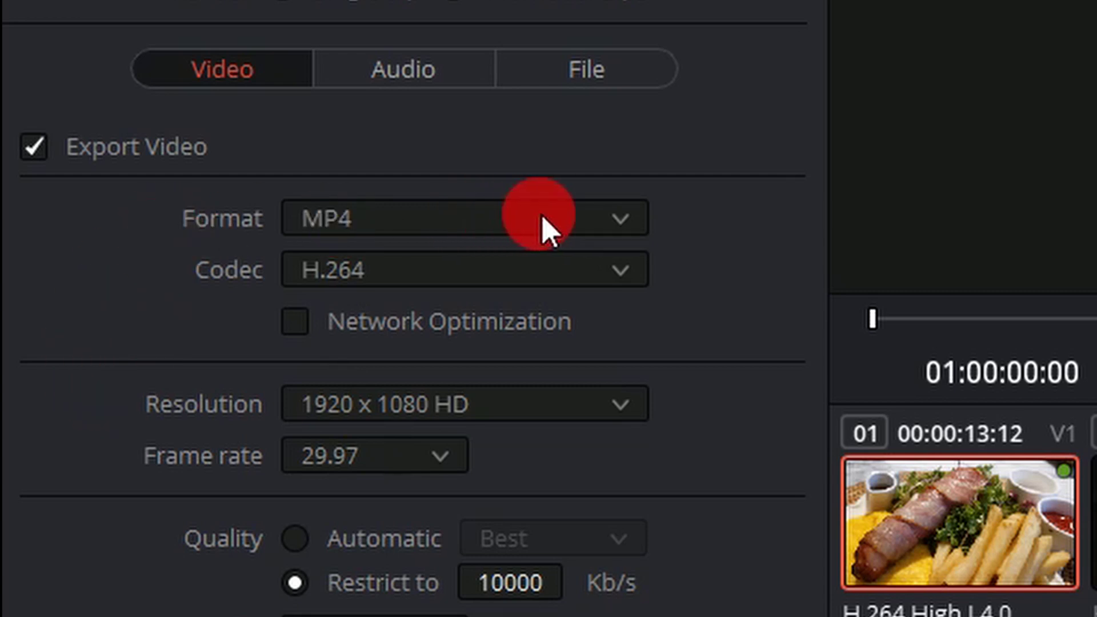
# Step: Review the available video export formats, keeping MP4 selected
pyautogui.click(547, 230)
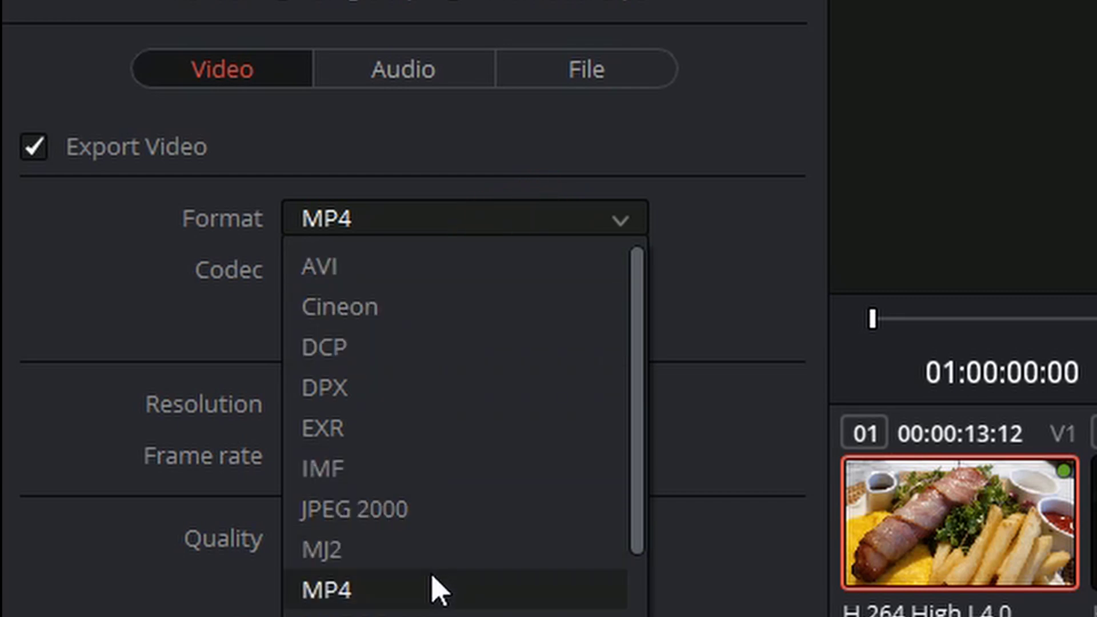
pyautogui.scroll(-1, 437, 583)
pyautogui.scroll(1, 431, 606)
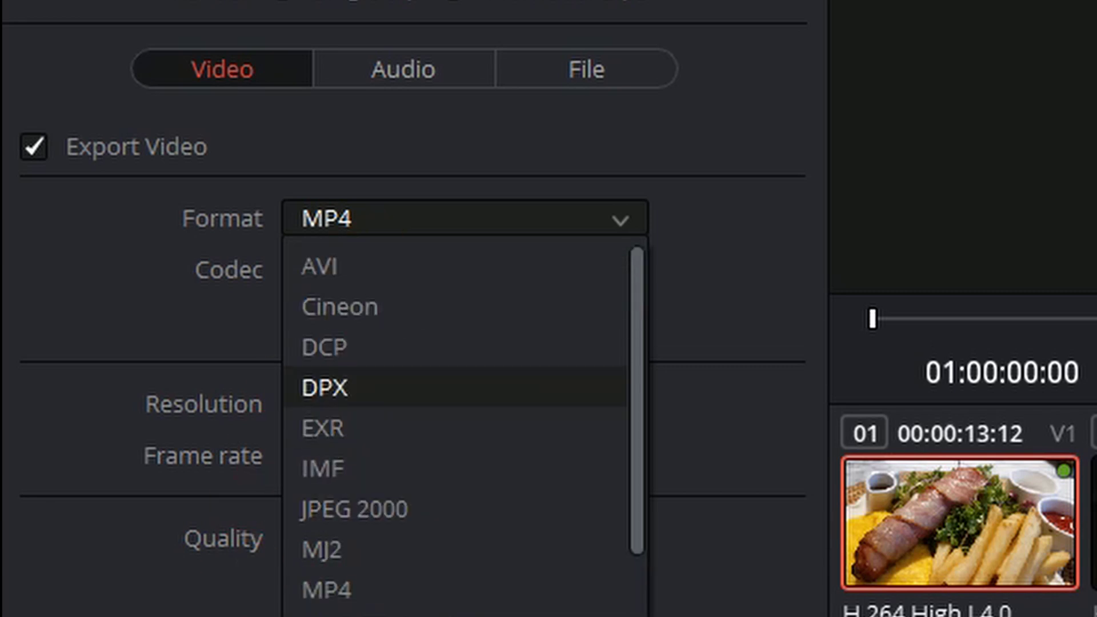
pyautogui.scroll(-1, 365, 320)
pyautogui.click(582, 220)
pyautogui.click(583, 220)
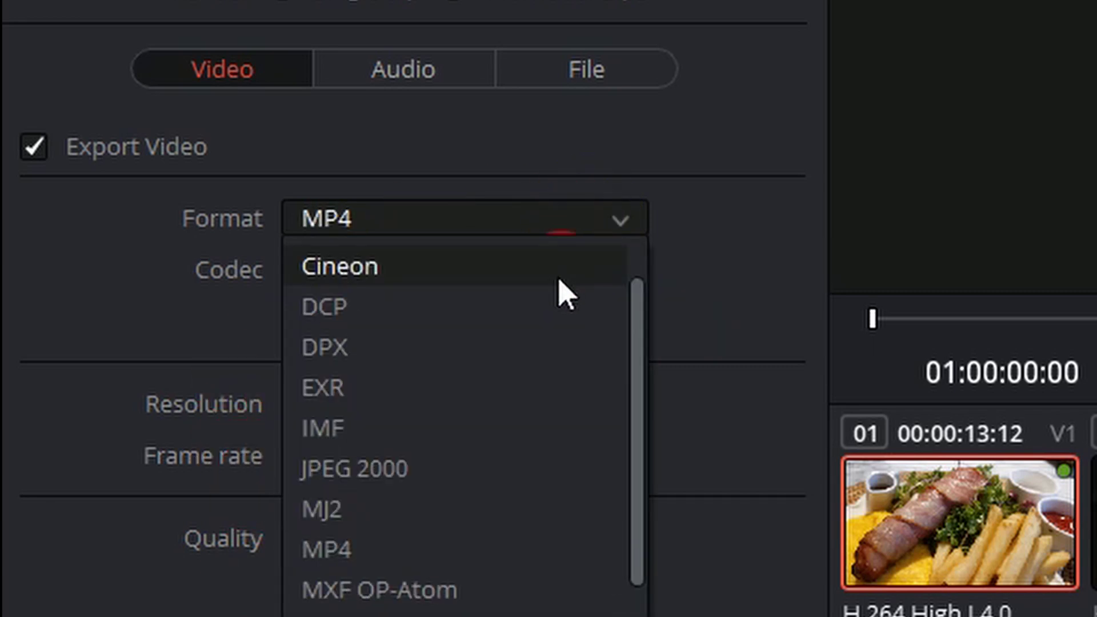
pyautogui.scroll(-1, 457, 465)
pyautogui.click(457, 465)
# Step: Try QuickTime as the export format and set the format back to MP4
pyautogui.click(500, 220)
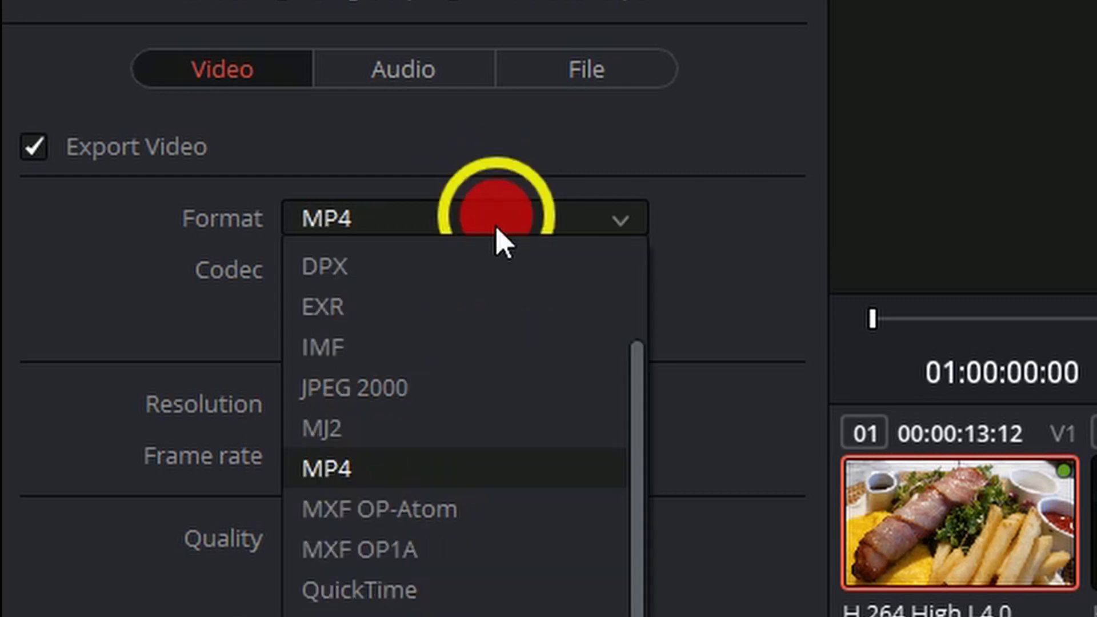
pyautogui.click(415, 590)
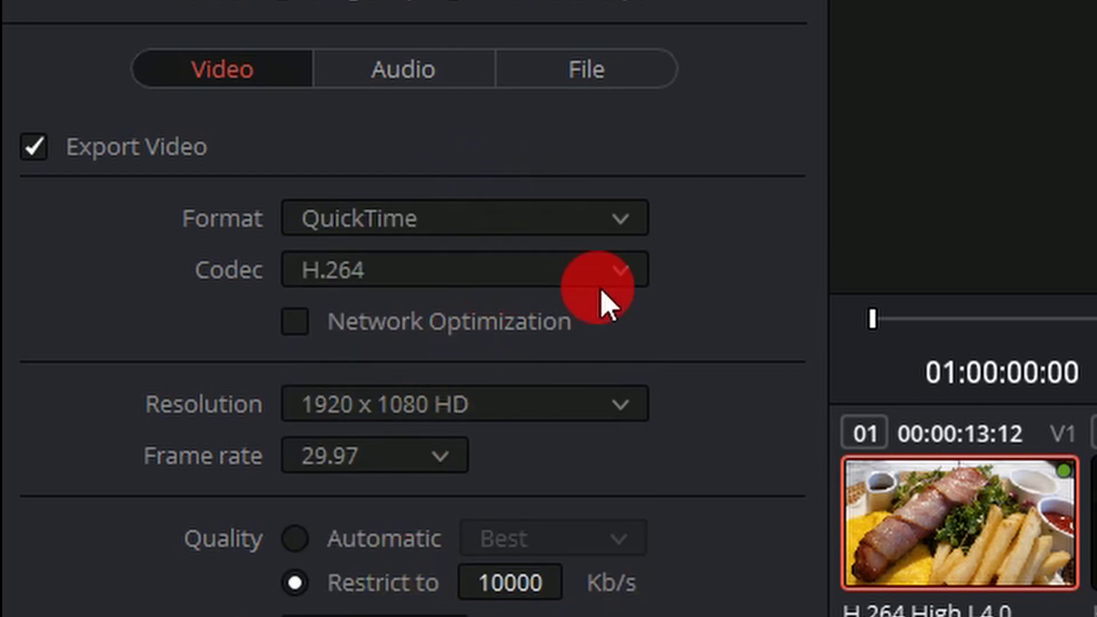
pyautogui.click(514, 217)
pyautogui.click(517, 212)
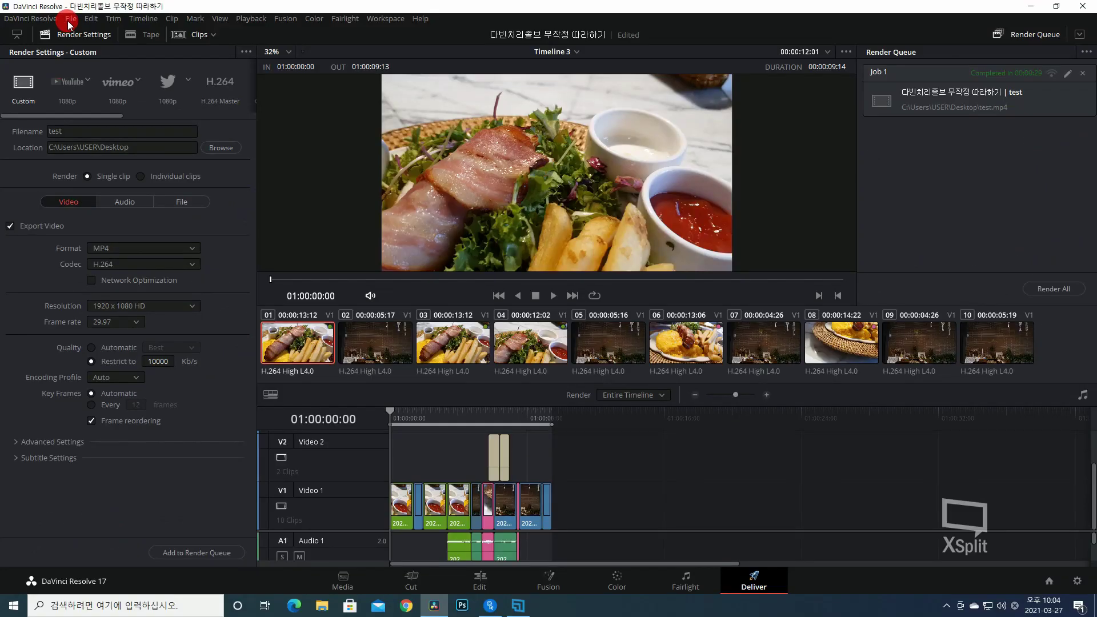
# Step: Check the timeline resolution and frame rate in the project's master settings, then close them without saving
pyautogui.click(70, 19)
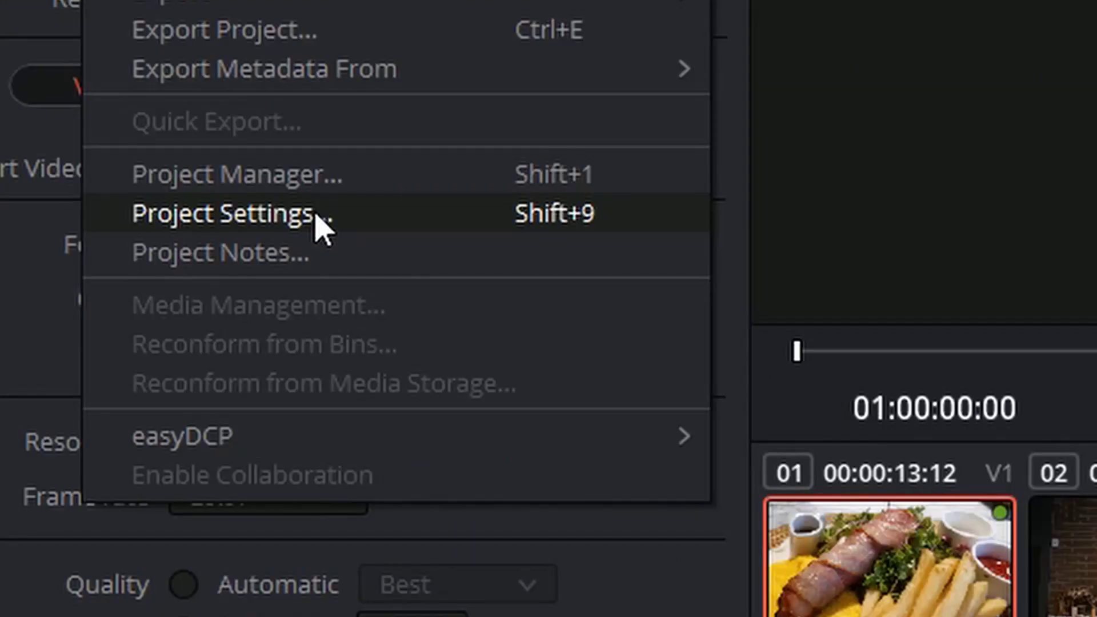
pyautogui.click(390, 222)
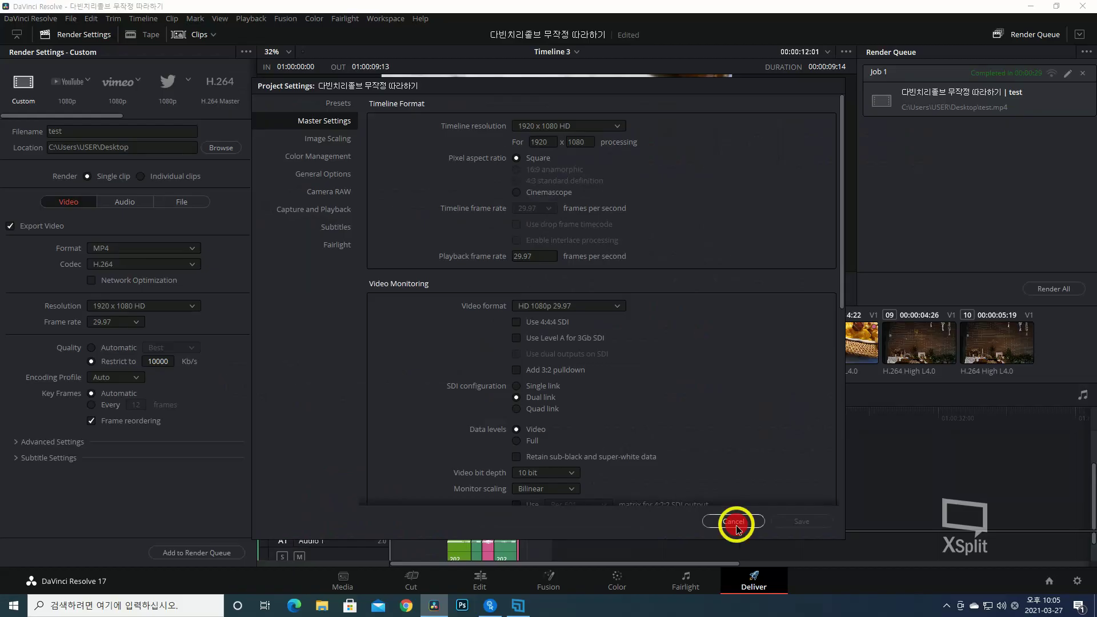
pyautogui.click(736, 457)
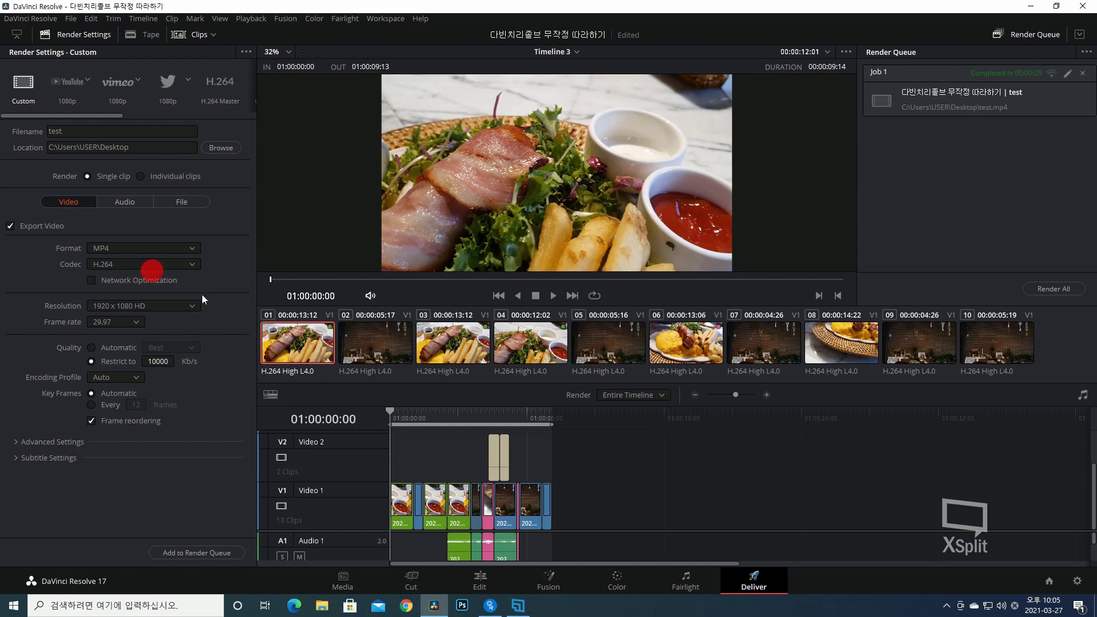
# Step: Inspect Timeline 2's metadata on the Edit page for its frame rate and resolution, and return to the Deliver page
pyautogui.click(480, 580)
pyautogui.click(132, 84)
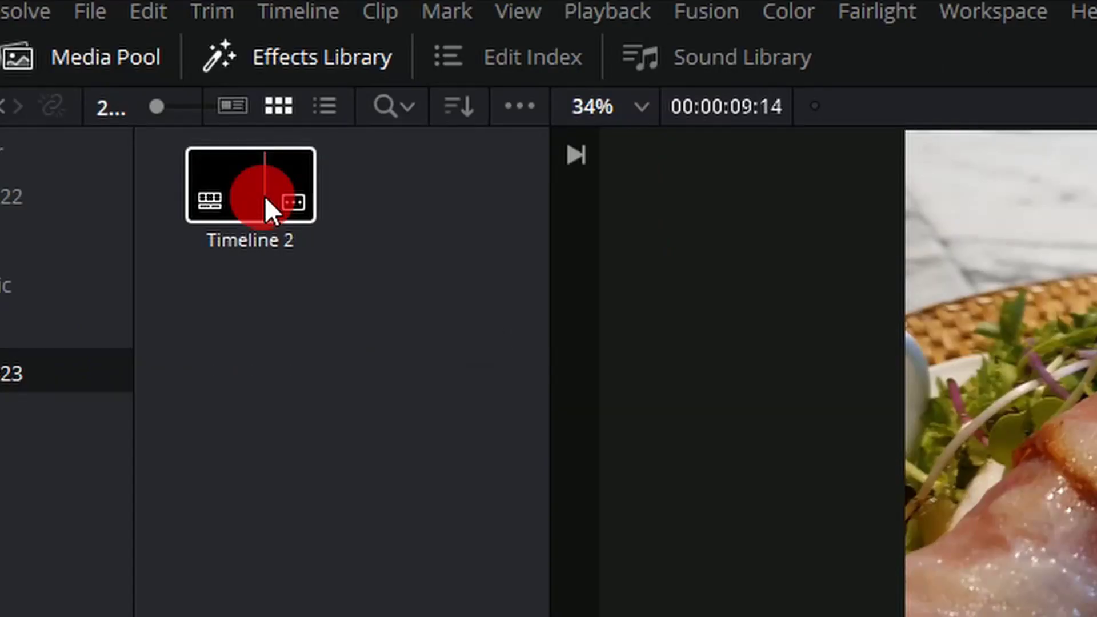
pyautogui.rightClick(133, 85)
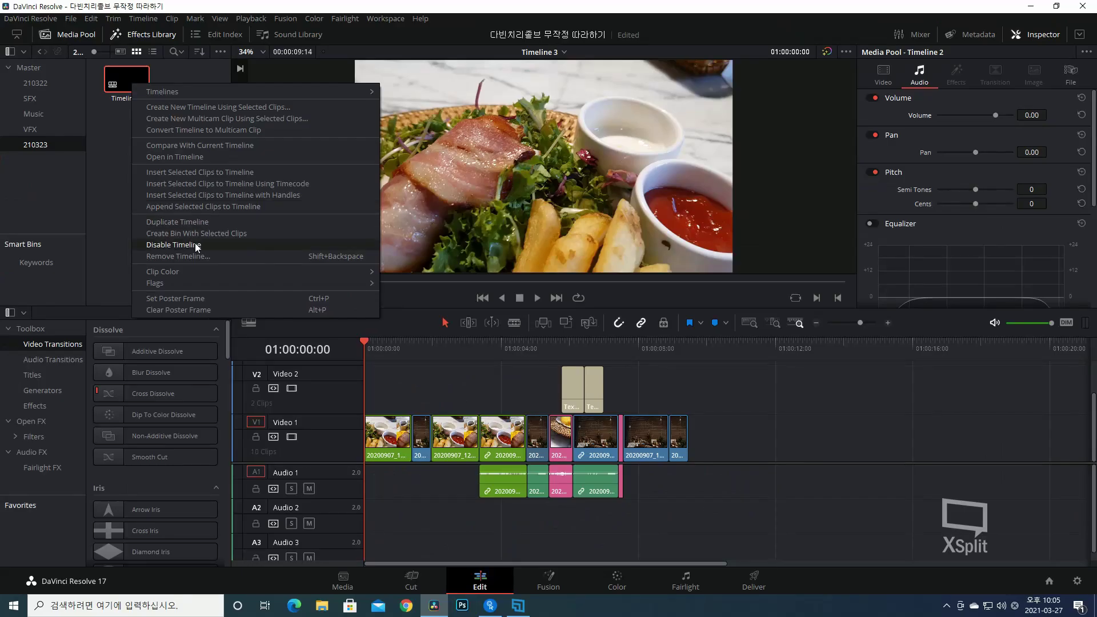
pyautogui.click(973, 34)
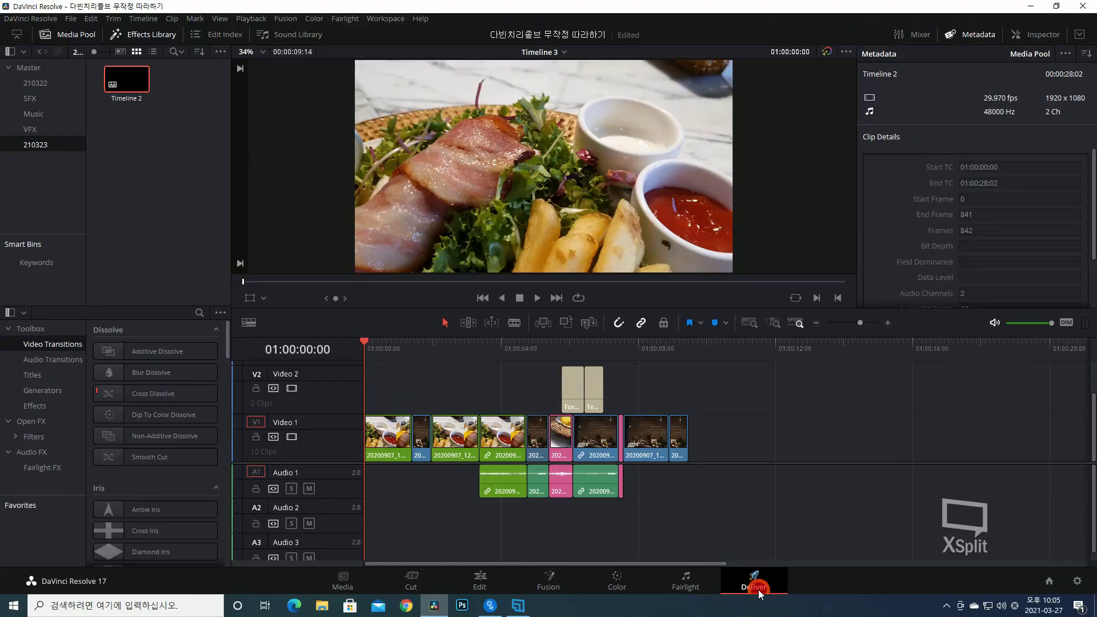
pyautogui.click(754, 586)
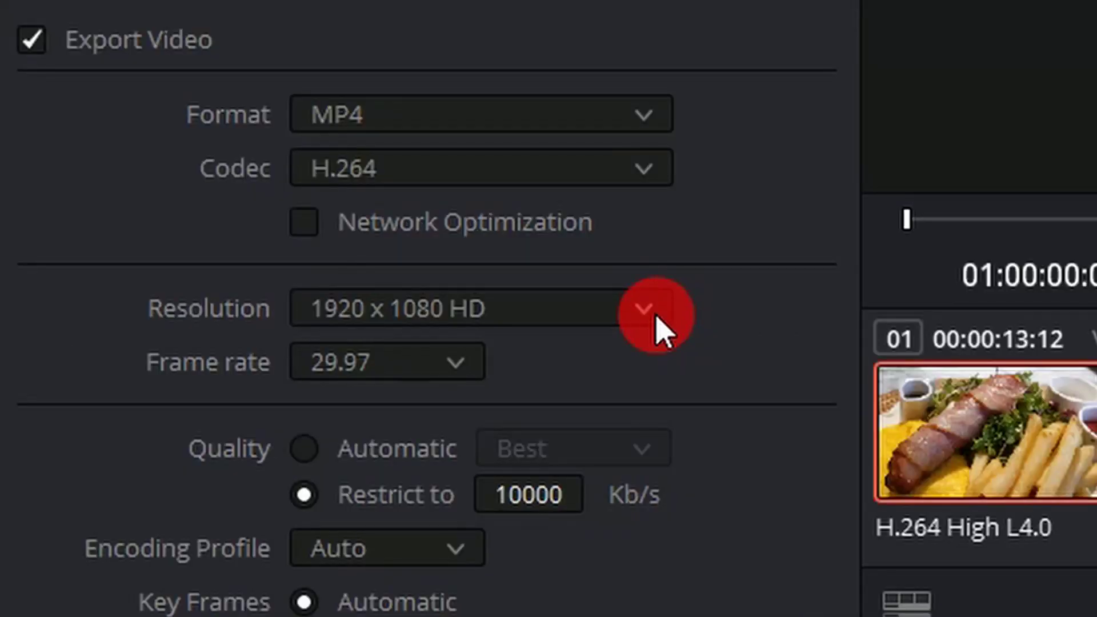
# Step: Try 1280 x 720 HD 720P as the export resolution and set it back to 1920 x 1080 HD
pyautogui.click(195, 308)
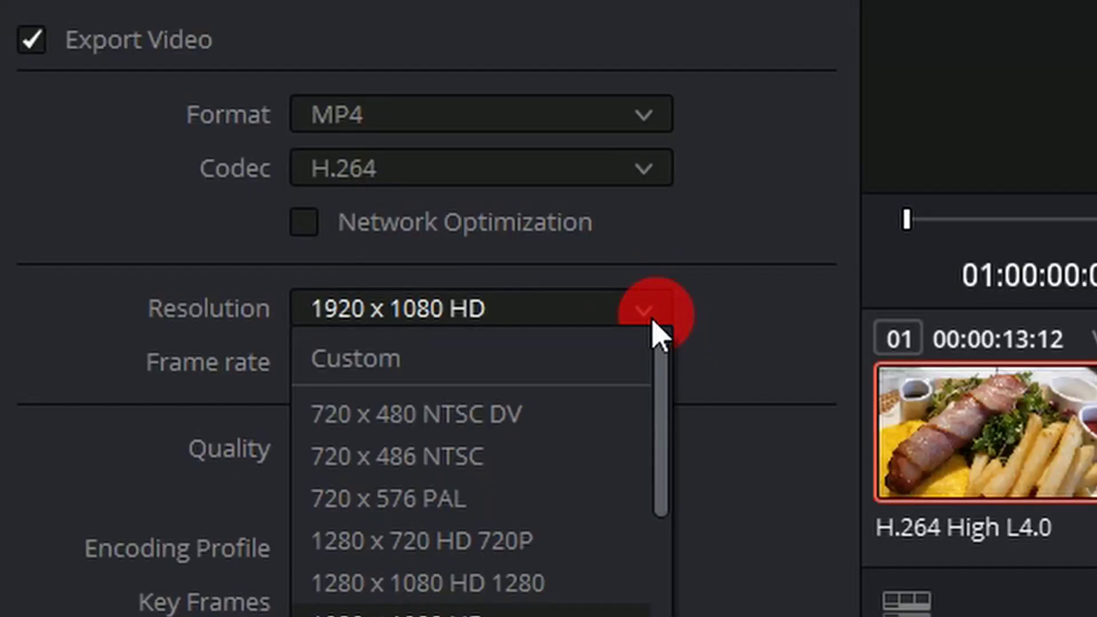
pyautogui.click(530, 543)
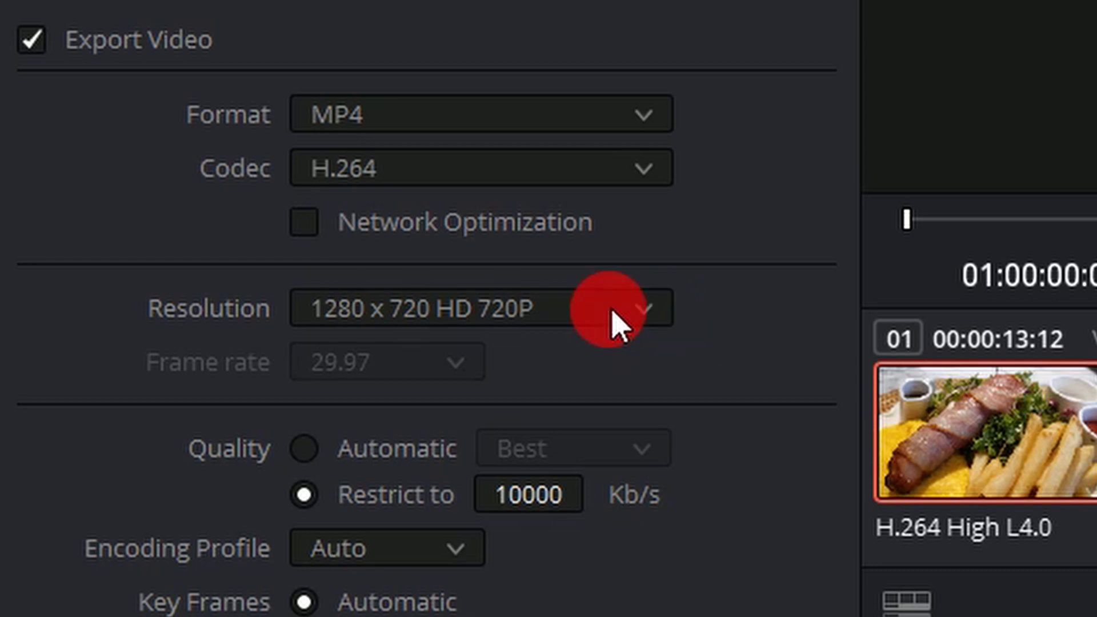
pyautogui.click(614, 323)
pyautogui.click(585, 440)
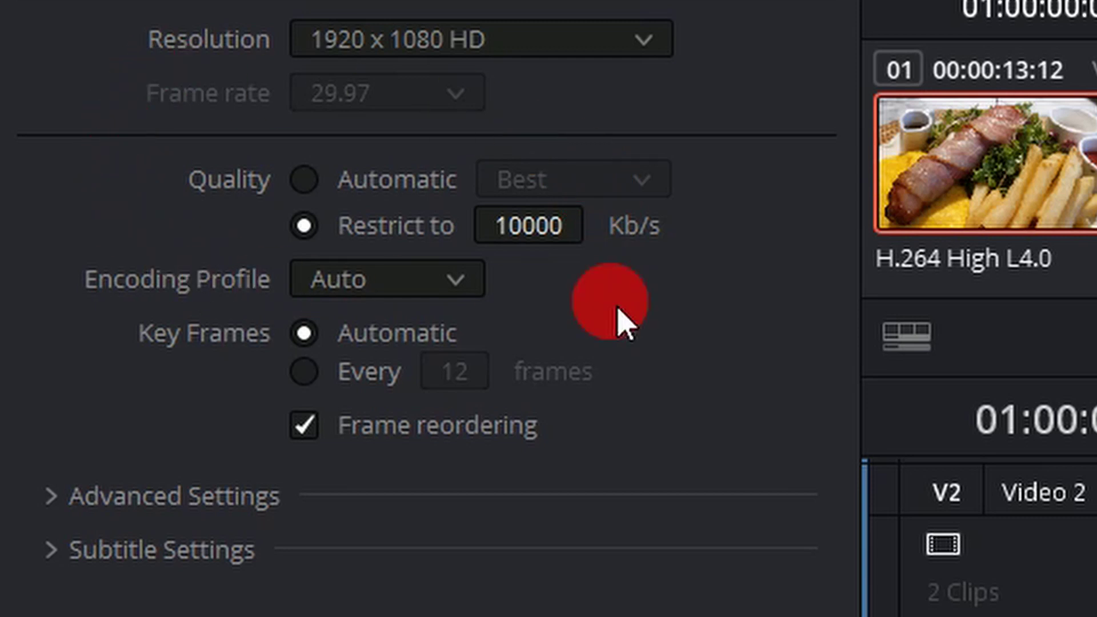
# Step: Switch the video quality from a restricted bit rate to Automatic at the Best level
pyautogui.click(305, 179)
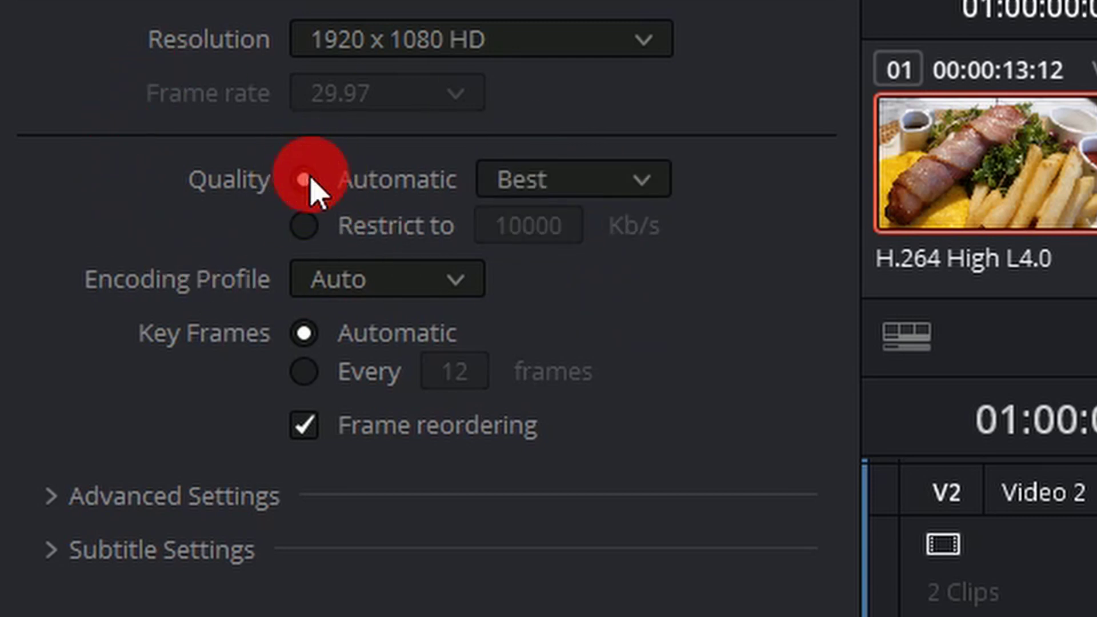
pyautogui.click(605, 187)
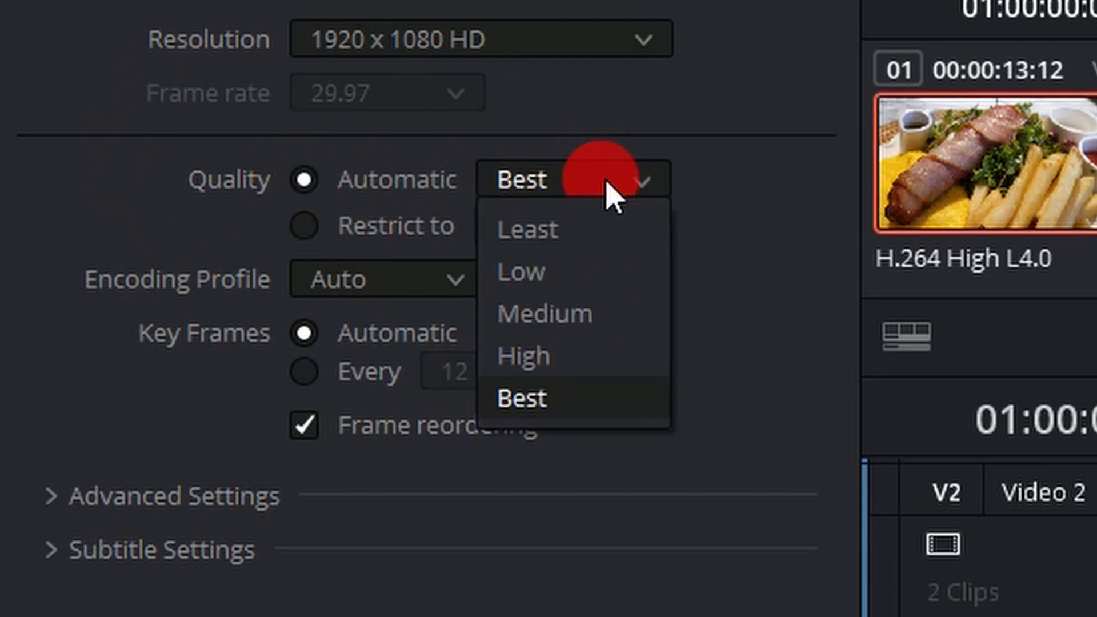
pyautogui.click(555, 406)
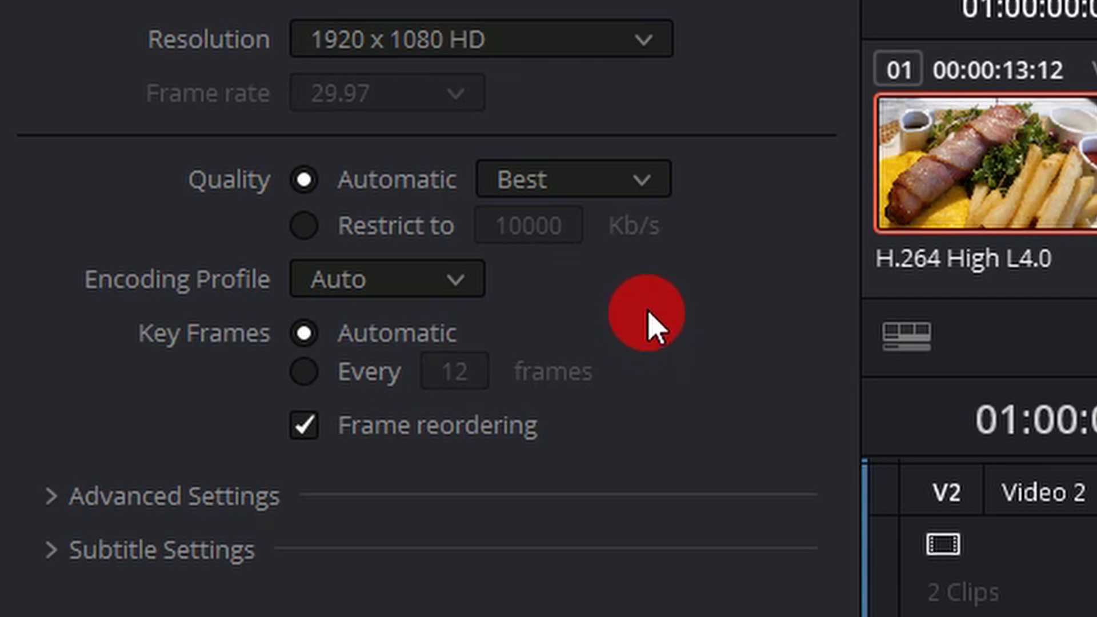
# Step: Try the Low and Best levels for the automatic video quality, and set it to Medium
pyautogui.click(650, 182)
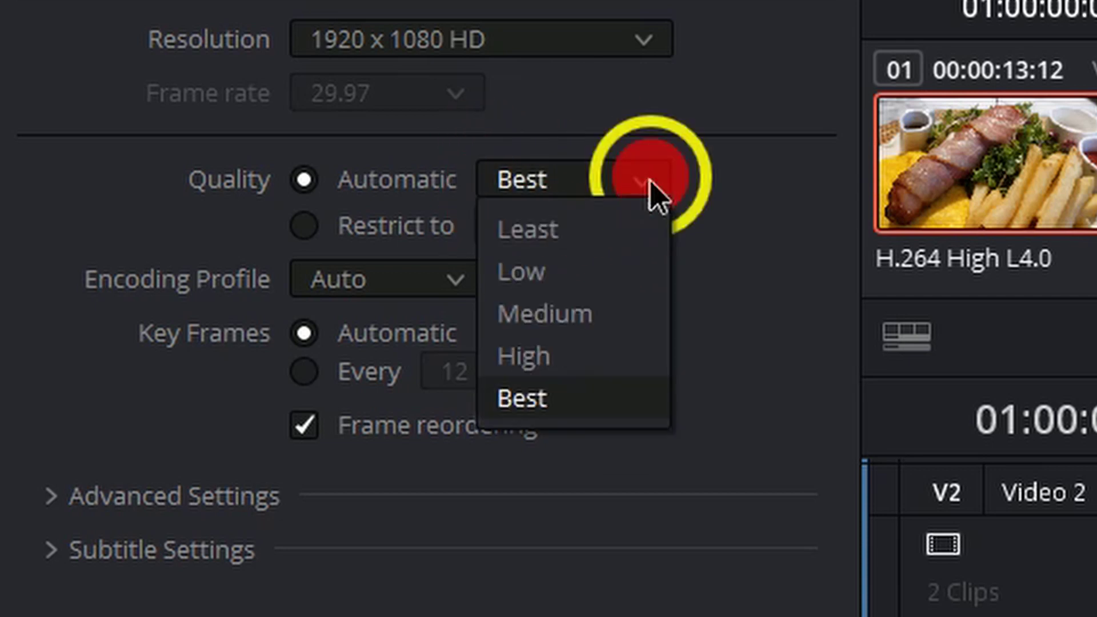
pyautogui.click(588, 271)
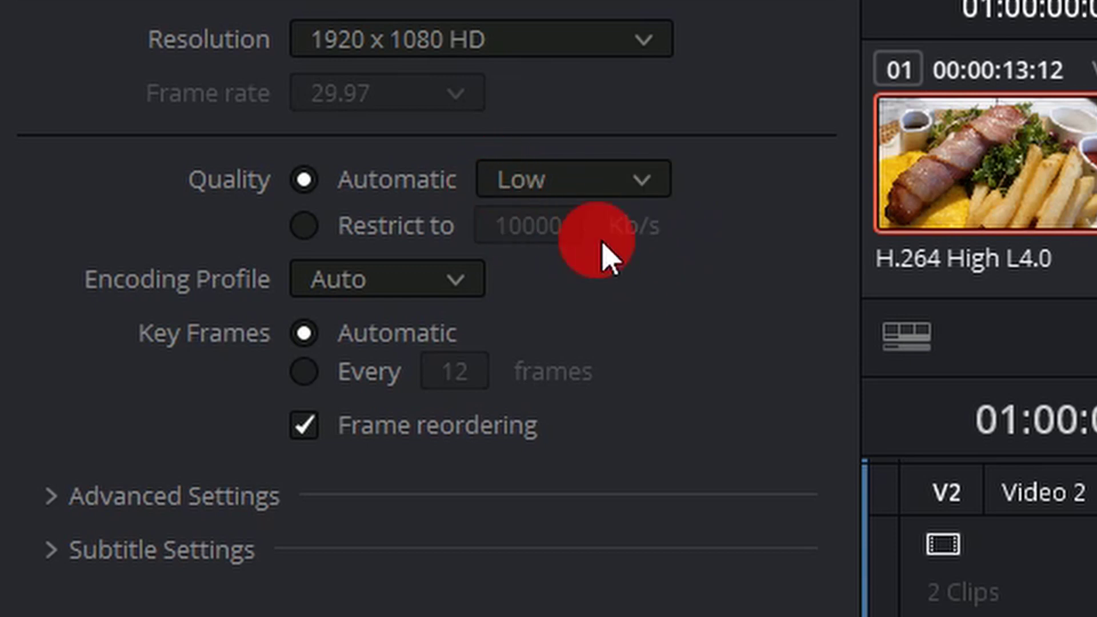
pyautogui.click(654, 188)
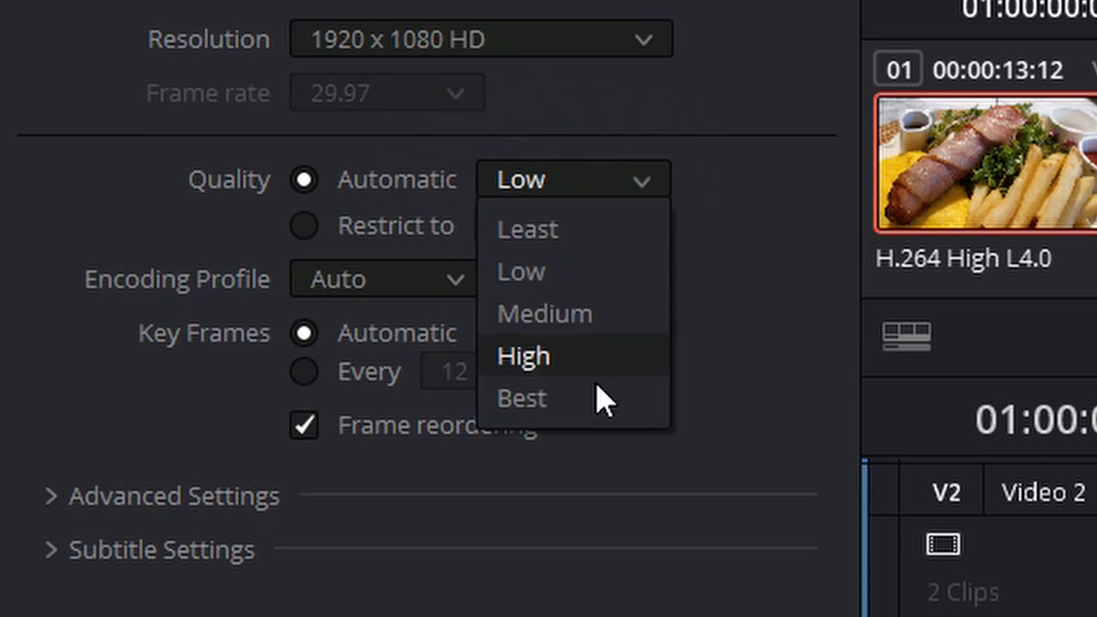
pyautogui.click(590, 402)
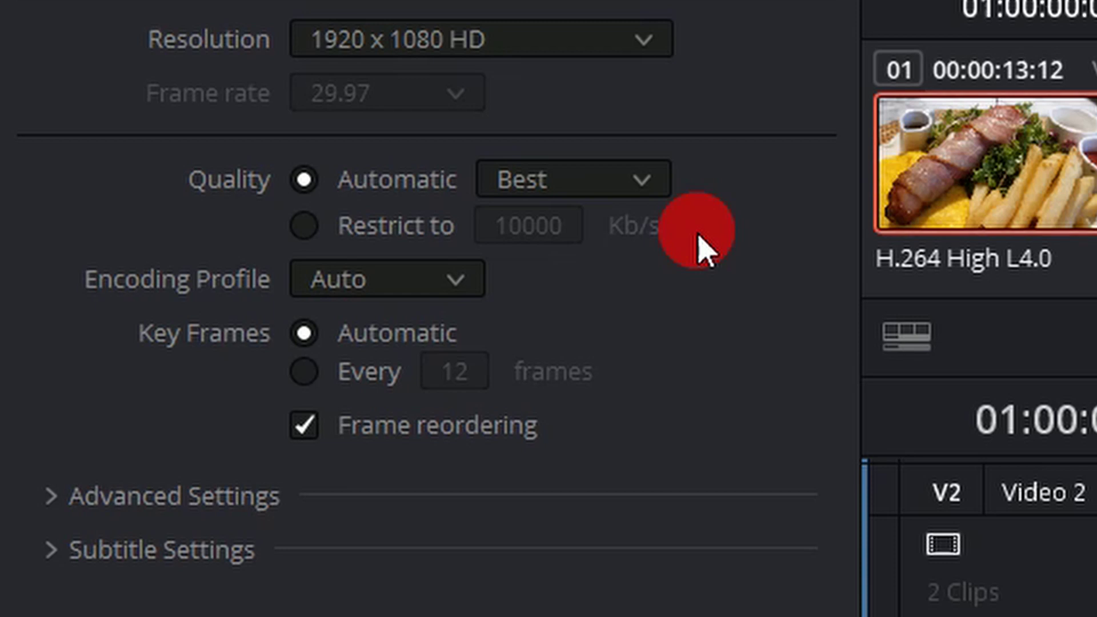
pyautogui.click(651, 180)
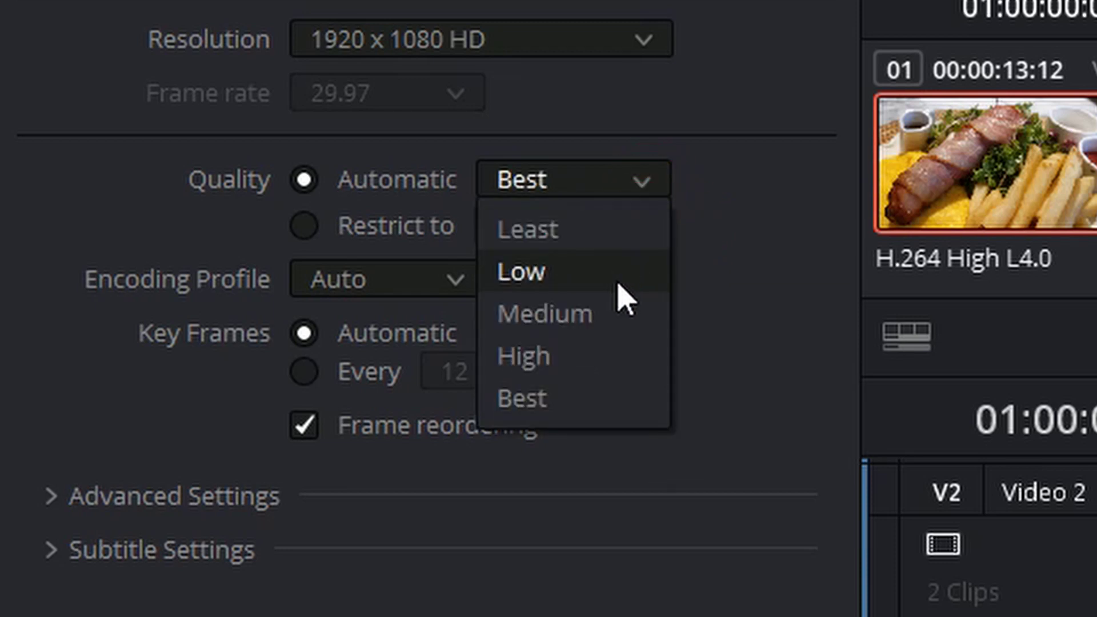
pyautogui.click(617, 325)
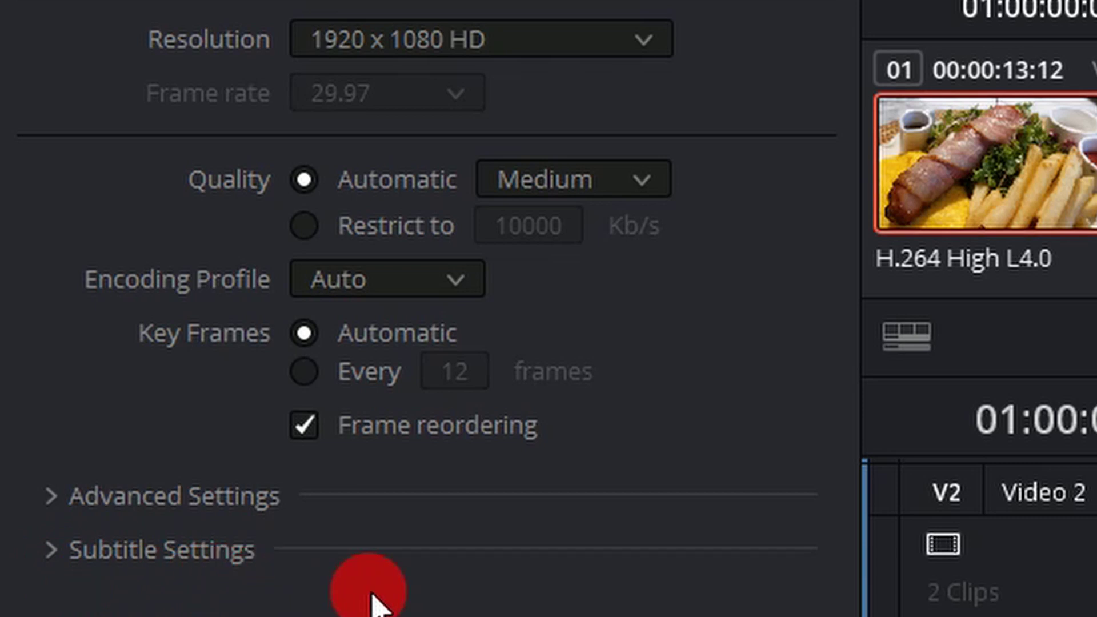
# Step: Expand the advanced video render settings and set Data Levels to Full
pyautogui.click(250, 510)
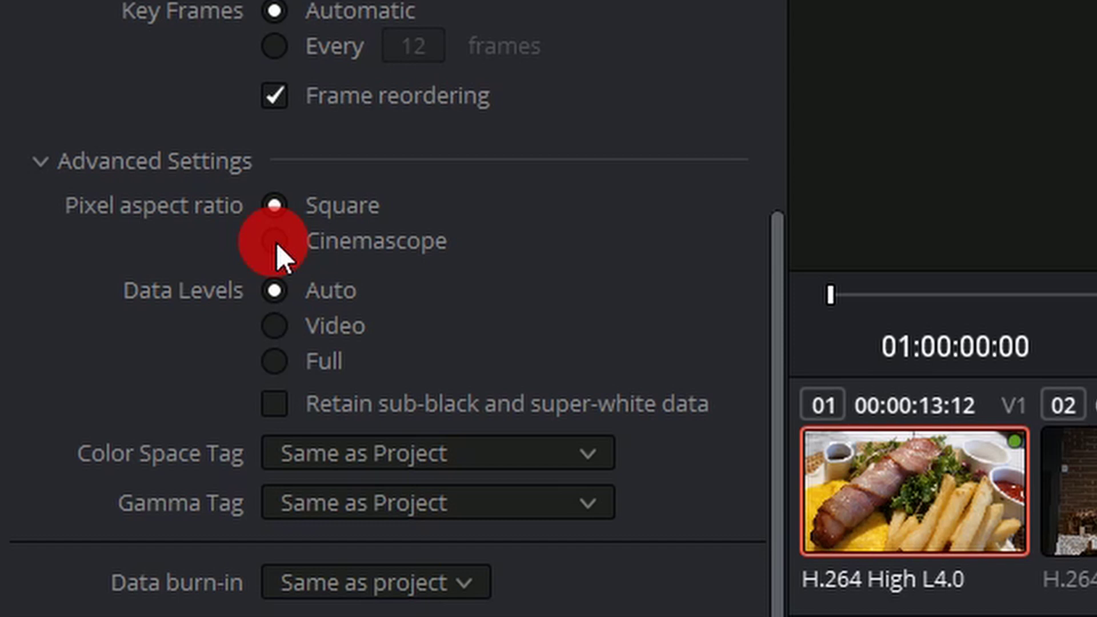
pyautogui.scroll(-2, 280, 240)
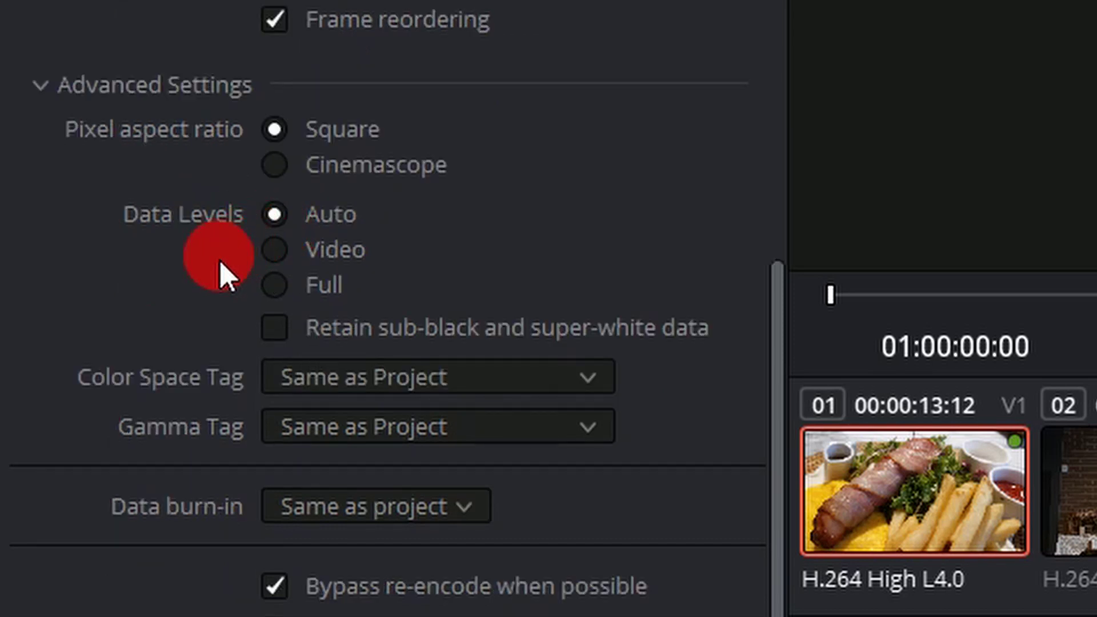
pyautogui.click(289, 284)
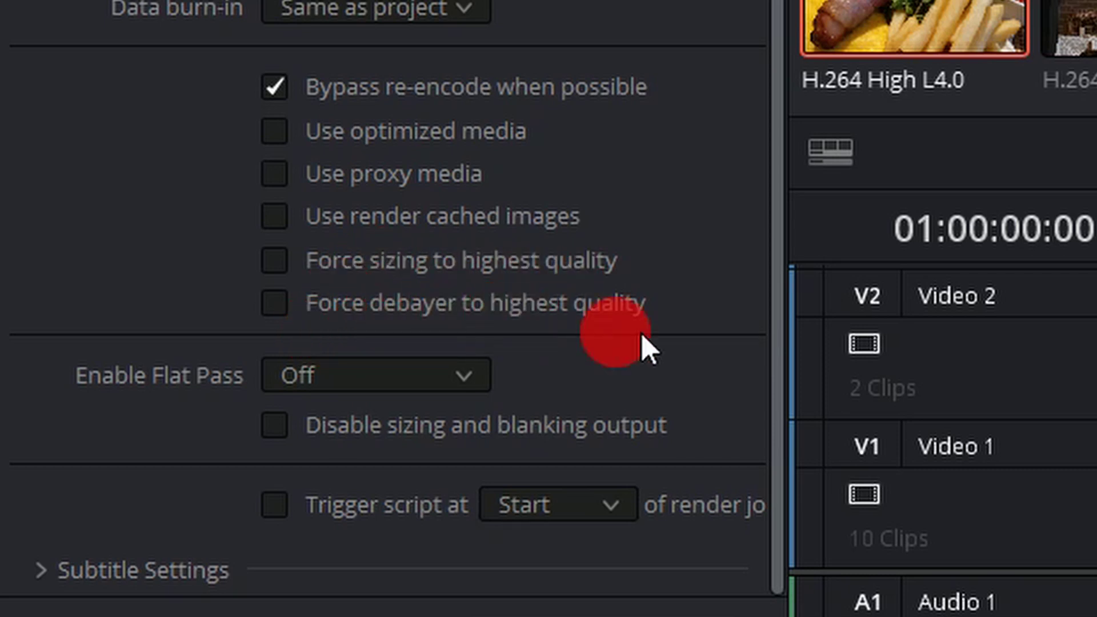
# Step: Enable Force sizing to highest quality and Force debayer to highest quality, and expand the subtitle settings
pyautogui.click(266, 267)
pyautogui.click(277, 300)
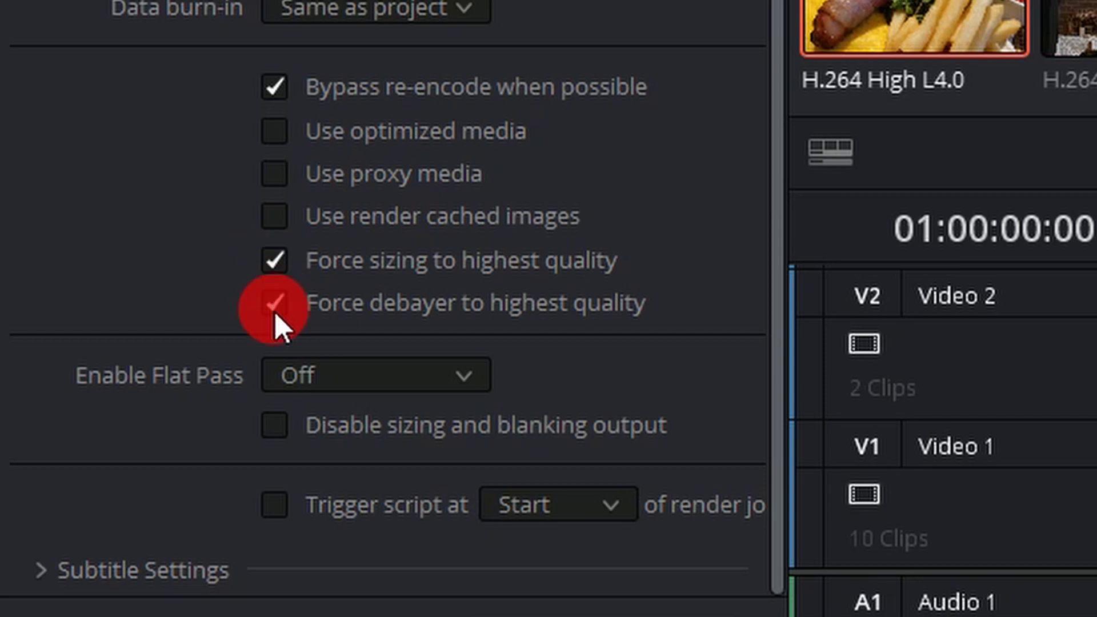
pyautogui.click(279, 263)
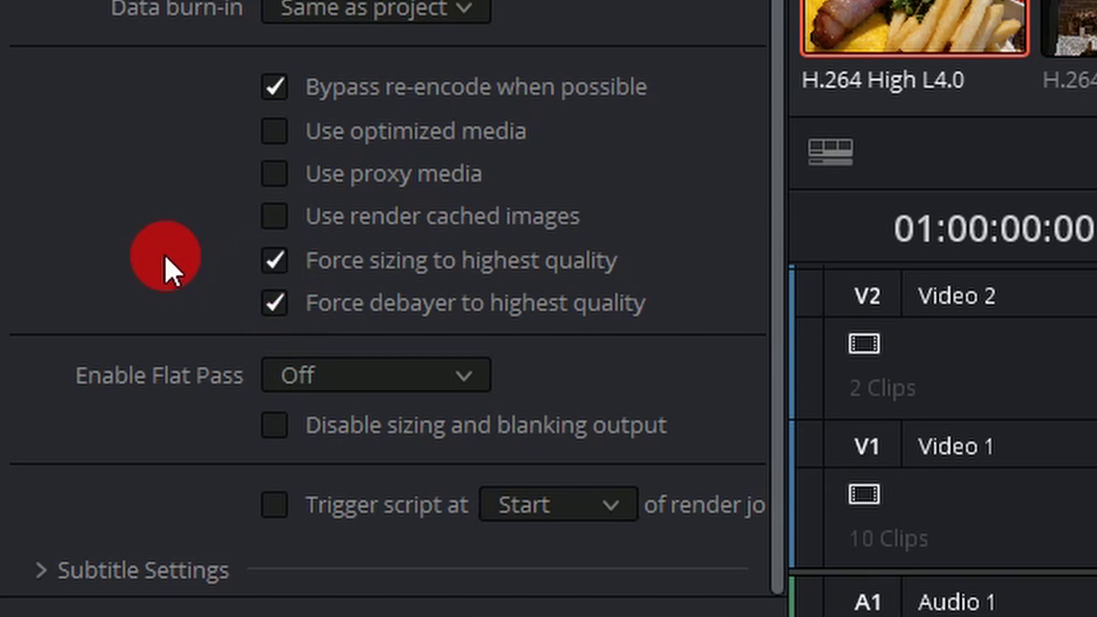
pyautogui.click(129, 568)
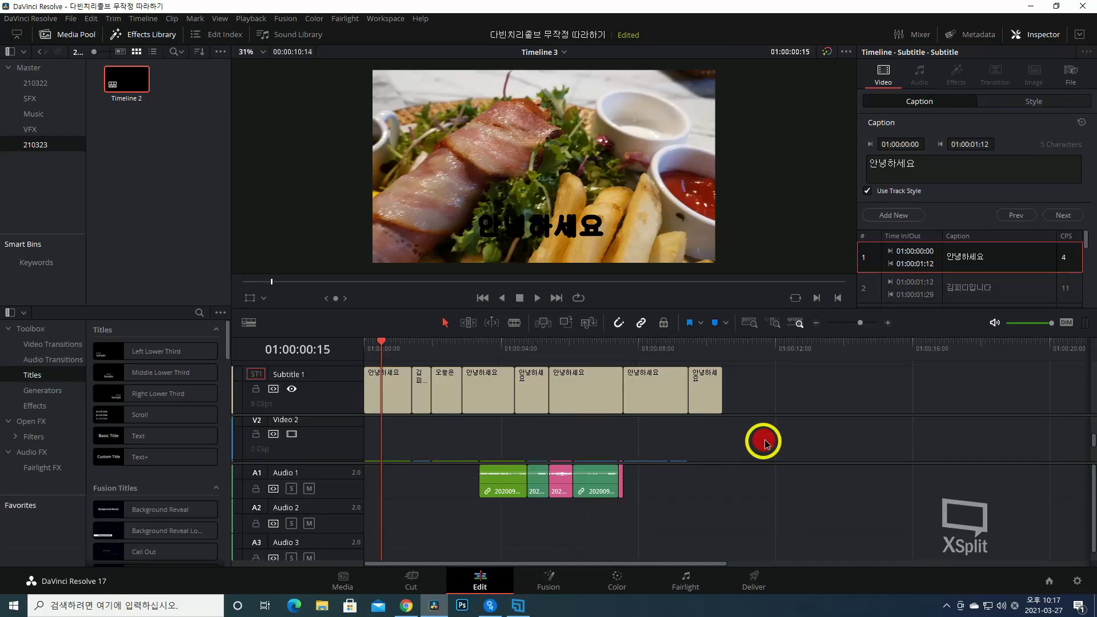
# Step: Select the subtitle clips on the Subtitle 1 track of the Edit page, clear the selection, and return to the Deliver page
pyautogui.moveTo(763, 441); pyautogui.dragTo(387, 367)
pyautogui.click(808, 416)
pyautogui.click(756, 581)
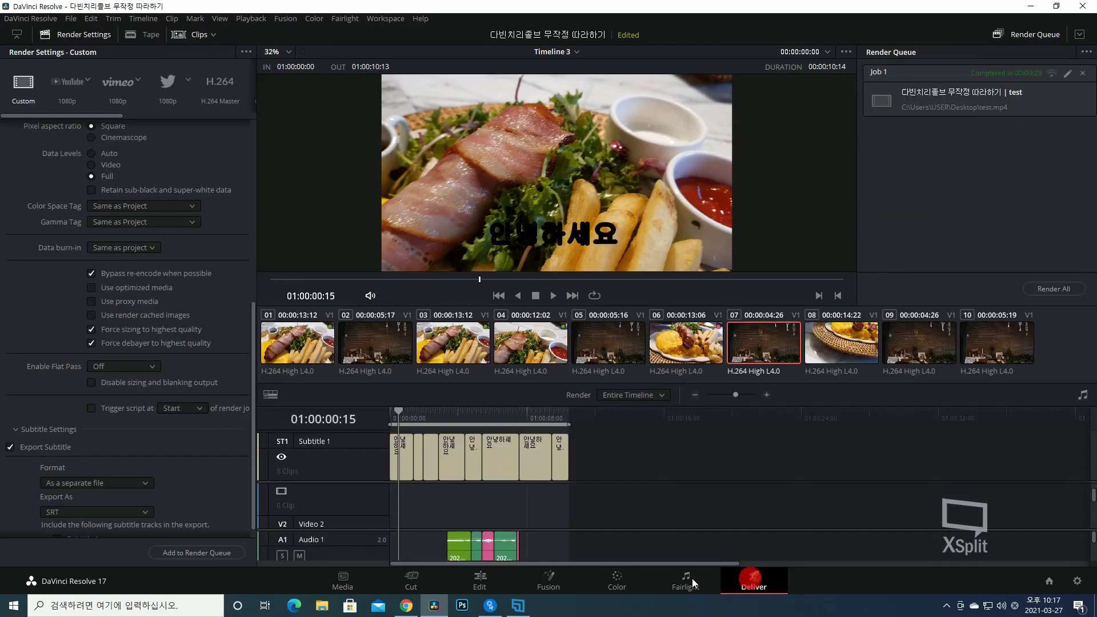
# Step: Enable subtitle export and, after checking the As a separate file option, set the subtitle format to Burn into video
pyautogui.click(6, 432)
pyautogui.click(6, 431)
pyautogui.click(5, 431)
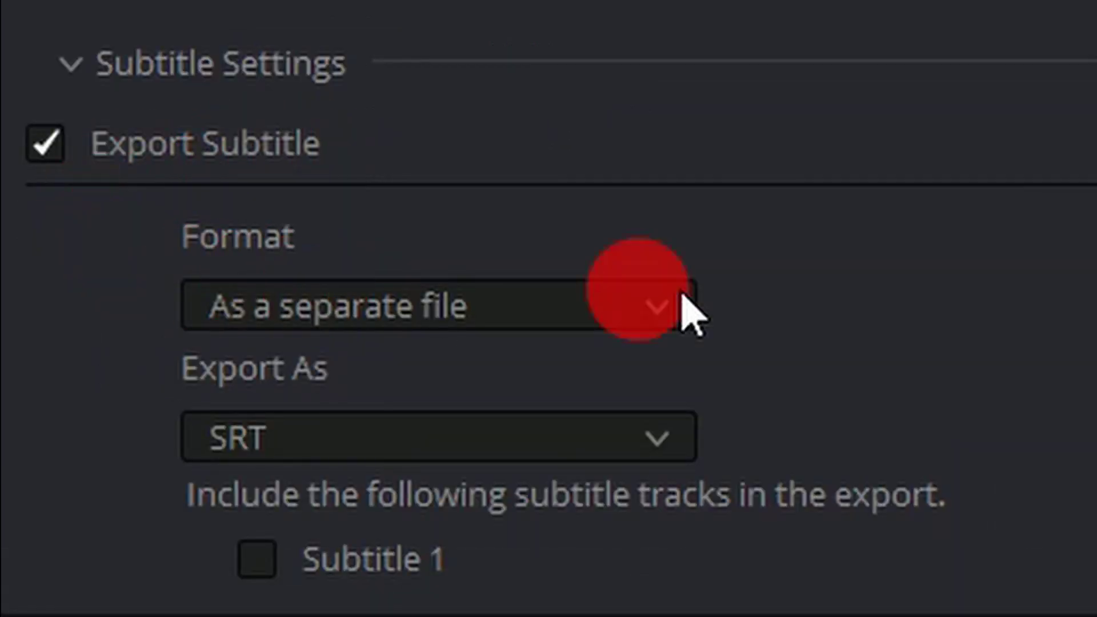
pyautogui.click(673, 311)
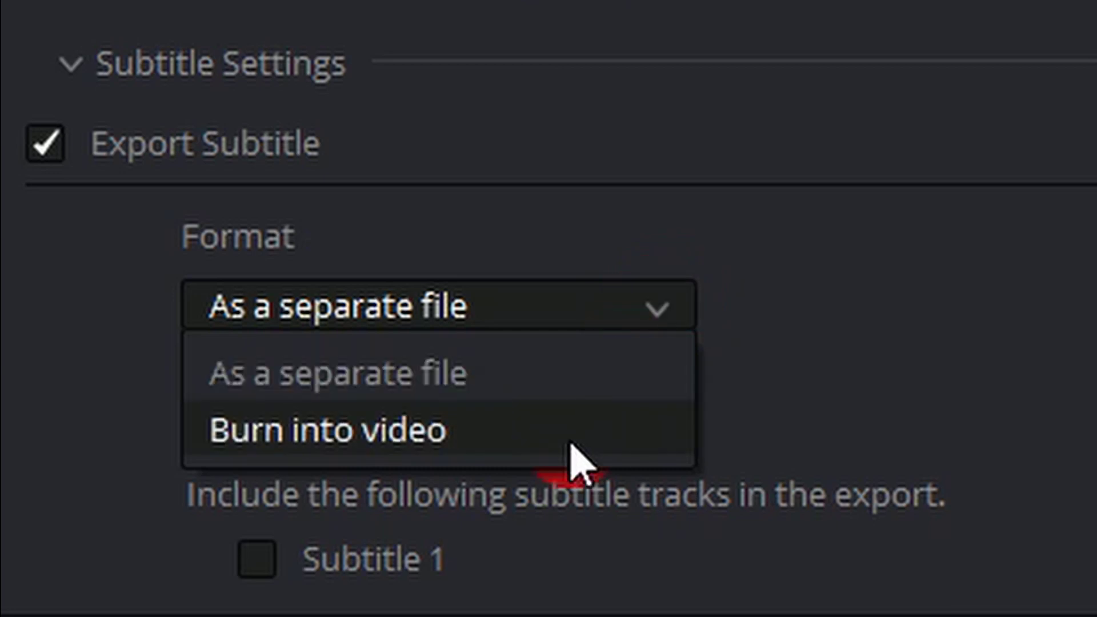
pyautogui.click(574, 383)
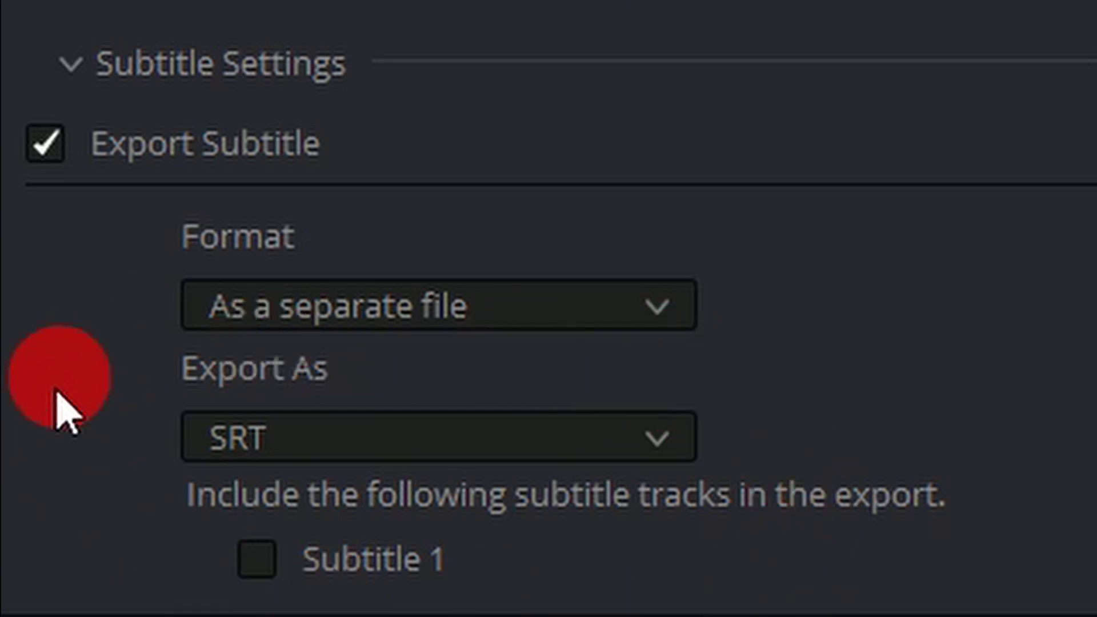
pyautogui.click(673, 309)
pyautogui.click(463, 426)
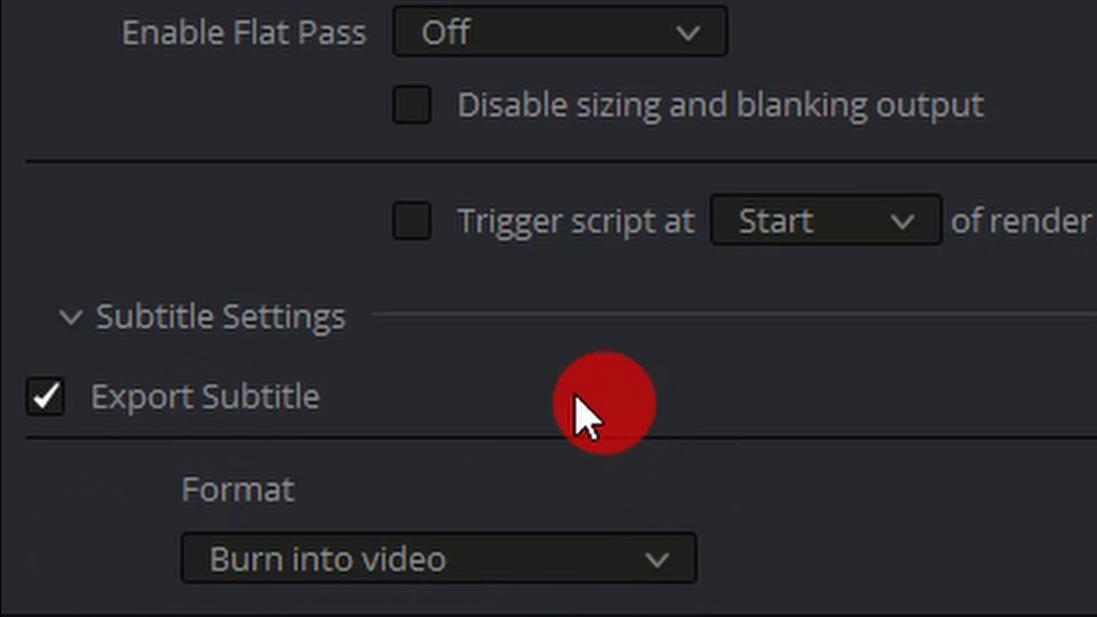
# Step: Open the audio render settings and choose AAC as the audio codec
pyautogui.scroll(5, 486, 606)
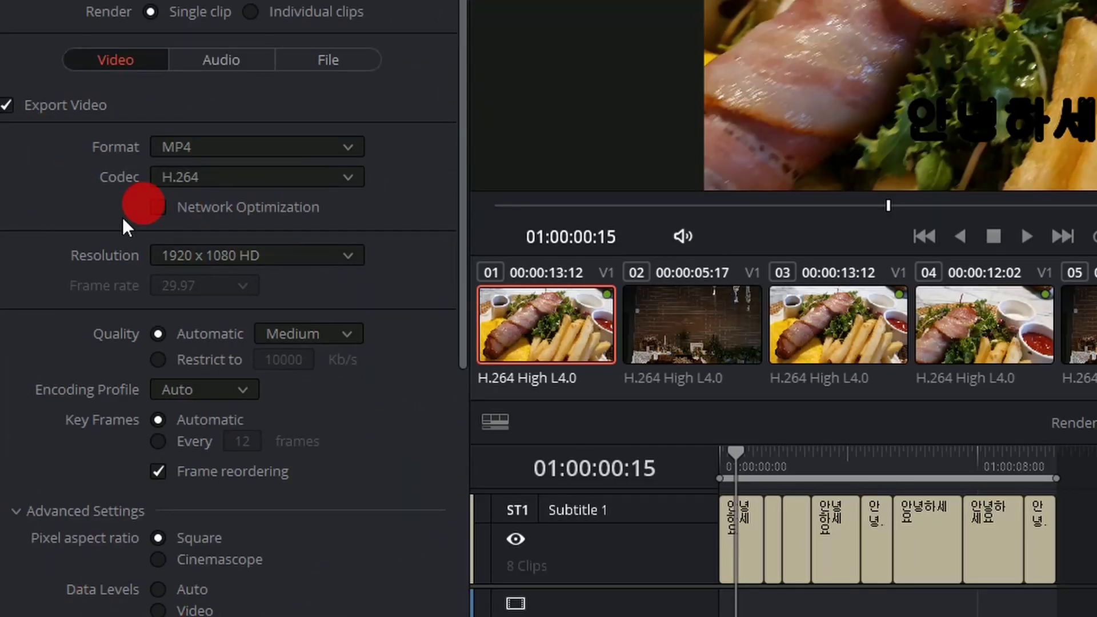
pyautogui.click(224, 63)
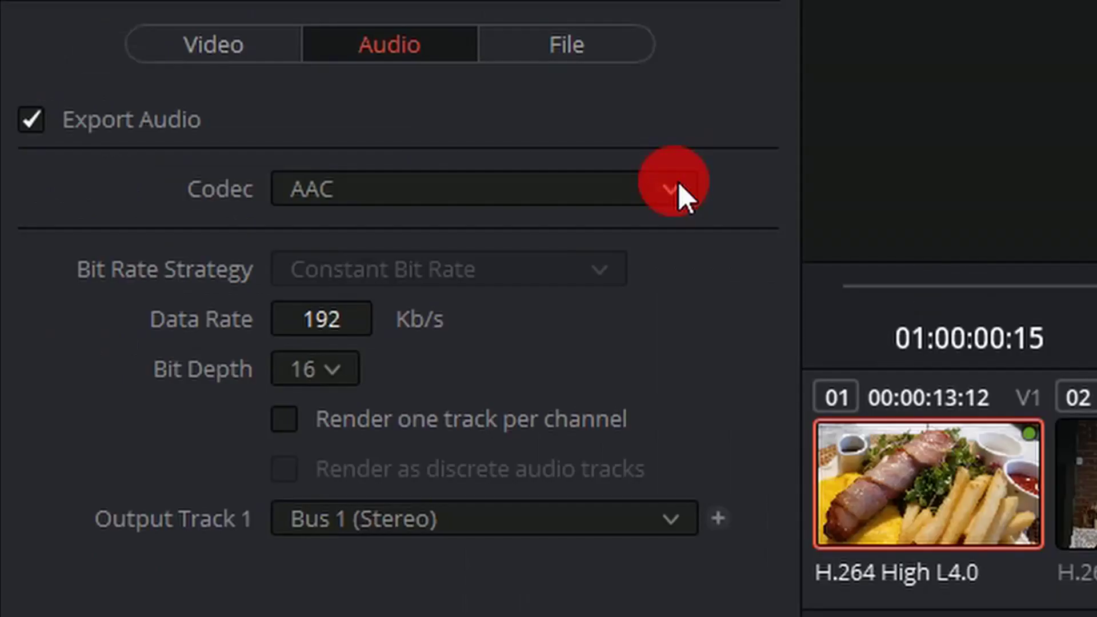
pyautogui.click(677, 181)
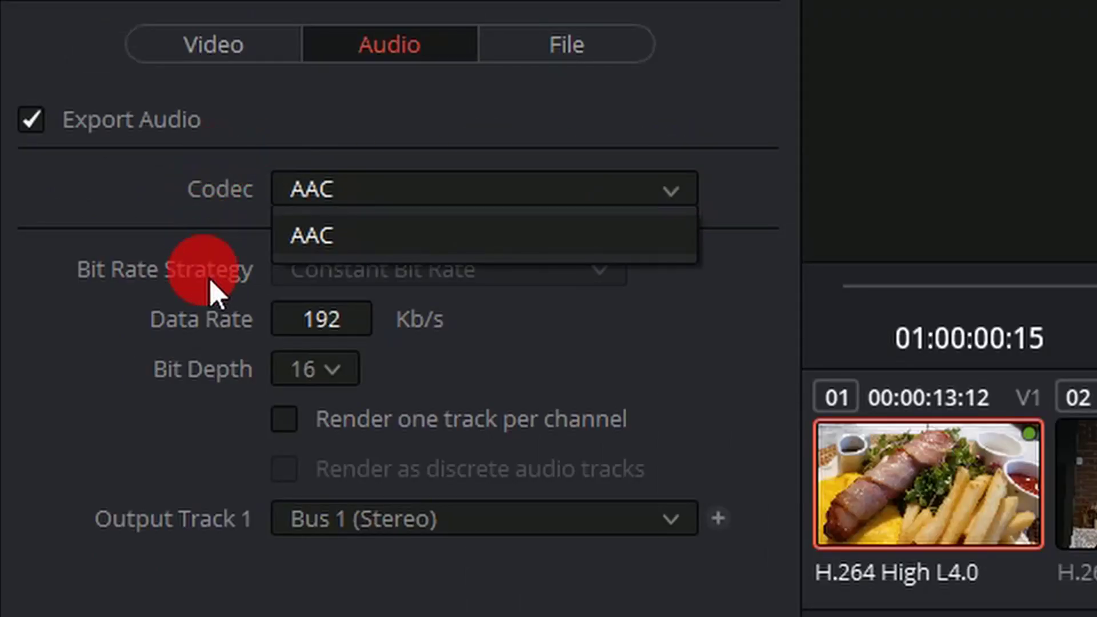
pyautogui.click(562, 241)
# Step: Keep the audio data rate at 192 Kb/s and choose a bit depth of 16
pyautogui.click(306, 313)
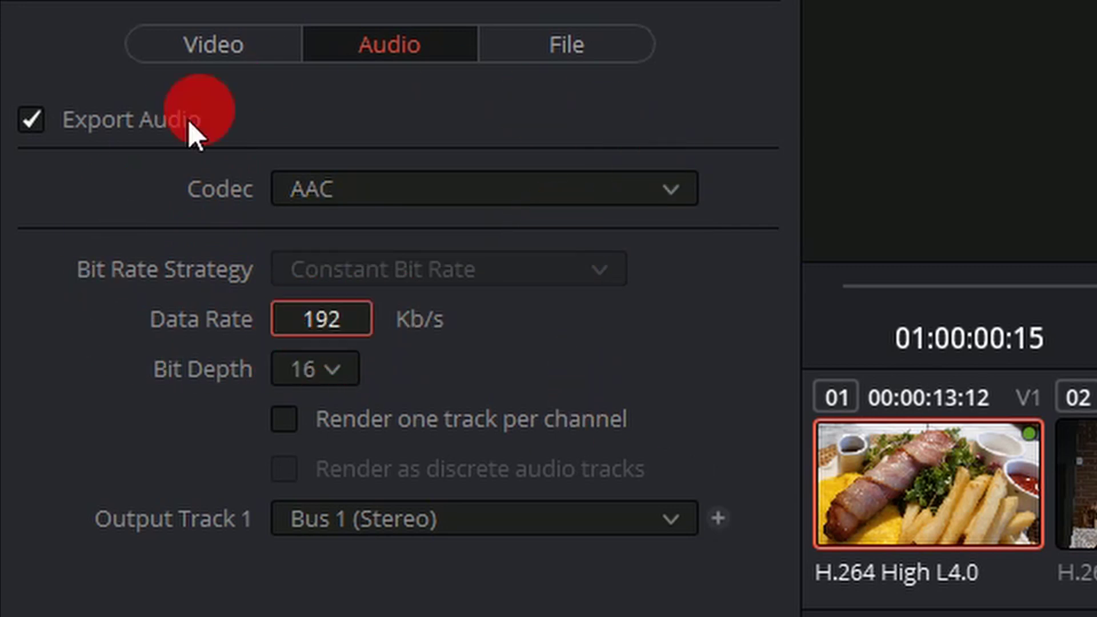
pyautogui.click(316, 368)
pyautogui.click(307, 413)
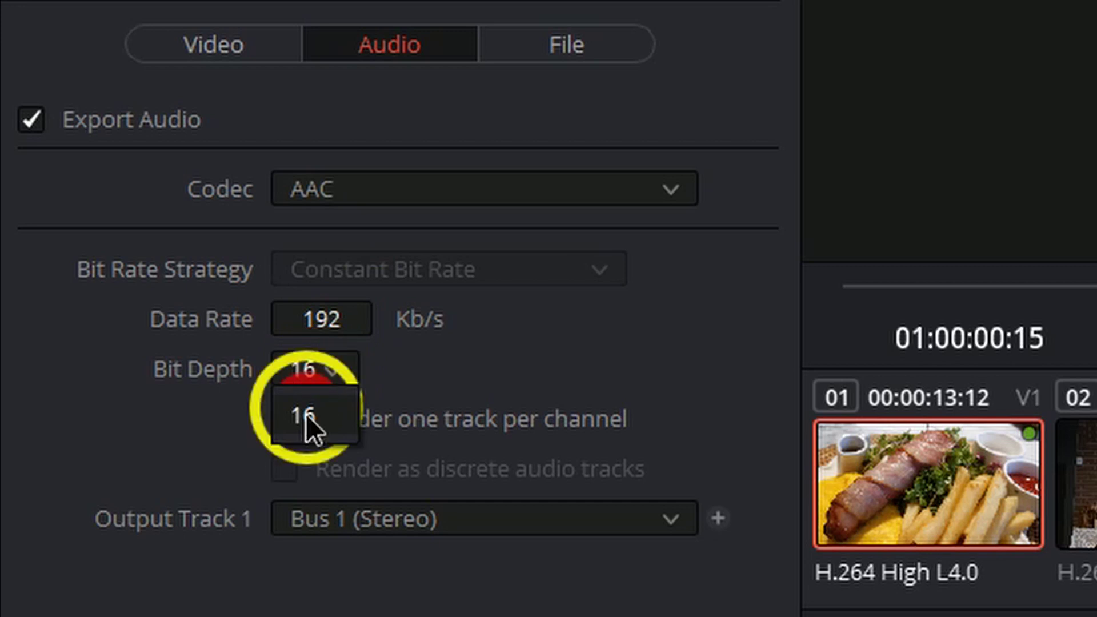
# Step: Check the output track options, keep Bus 1 (Stereo), and turn Export Audio off and back on
pyautogui.click(657, 523)
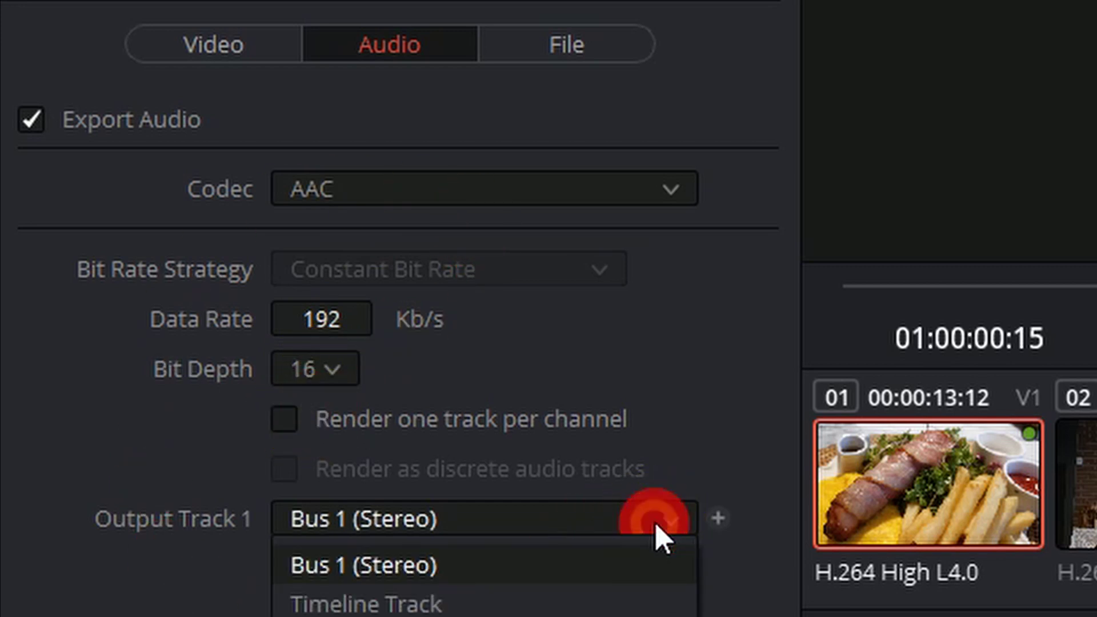
pyautogui.click(656, 526)
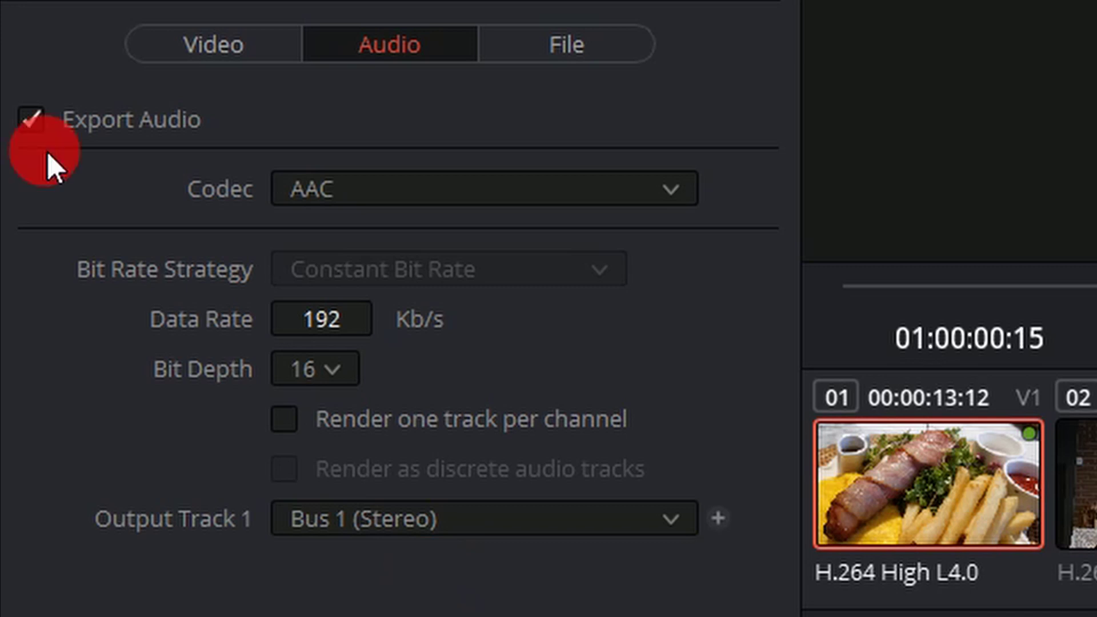
pyautogui.click(33, 121)
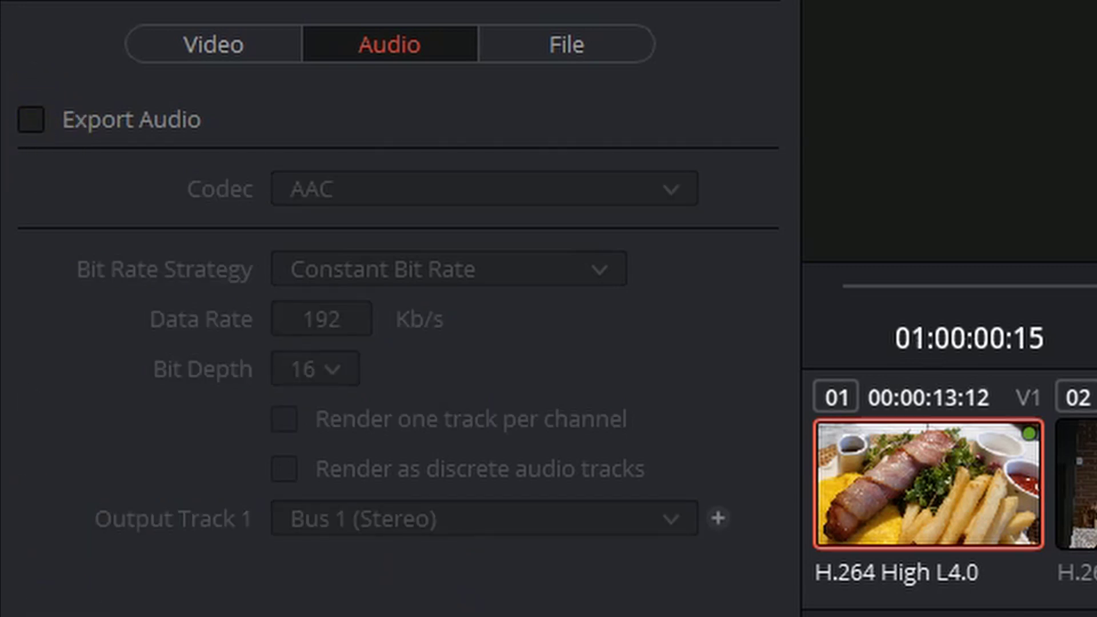
pyautogui.click(38, 127)
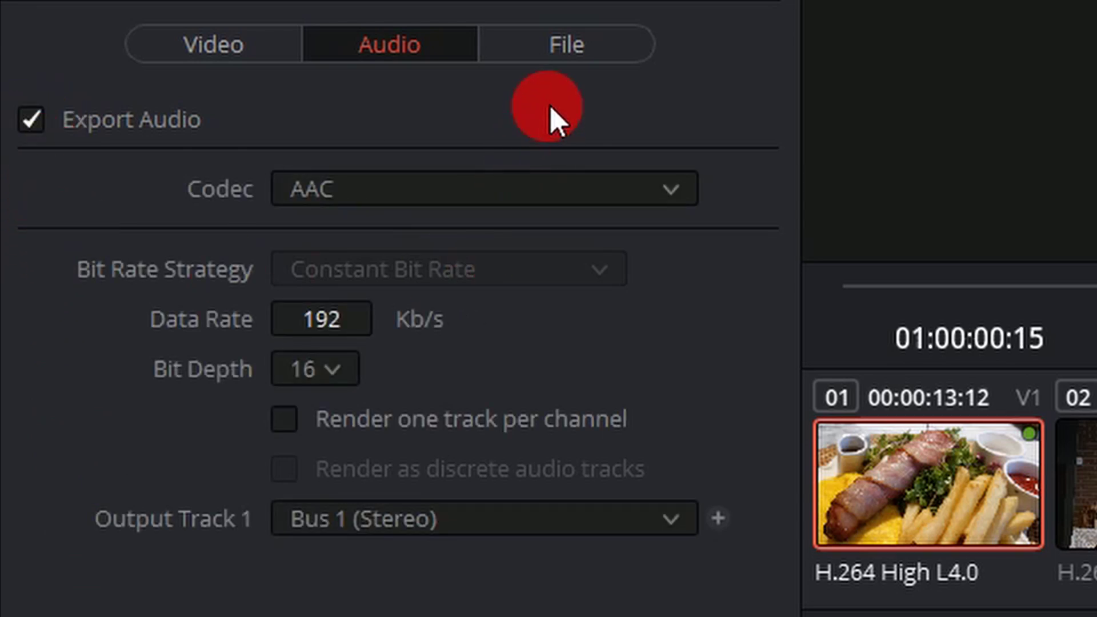
# Step: In the file render settings, choose Custom name after trying Timeline name, and keep the render speed at Maximum
pyautogui.click(576, 50)
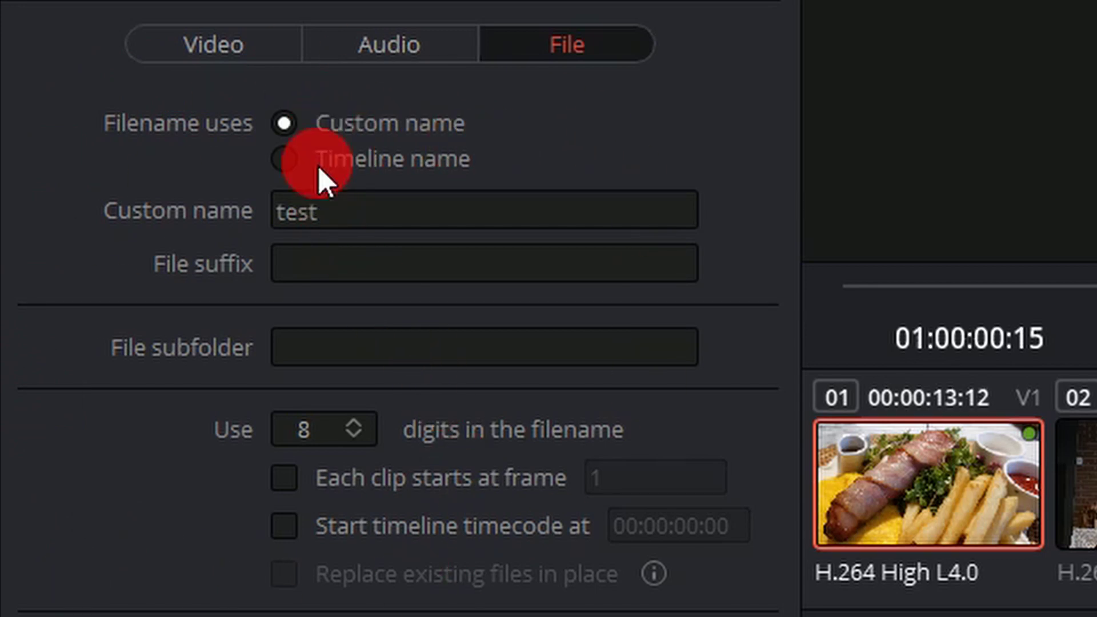
pyautogui.click(279, 173)
pyautogui.click(275, 121)
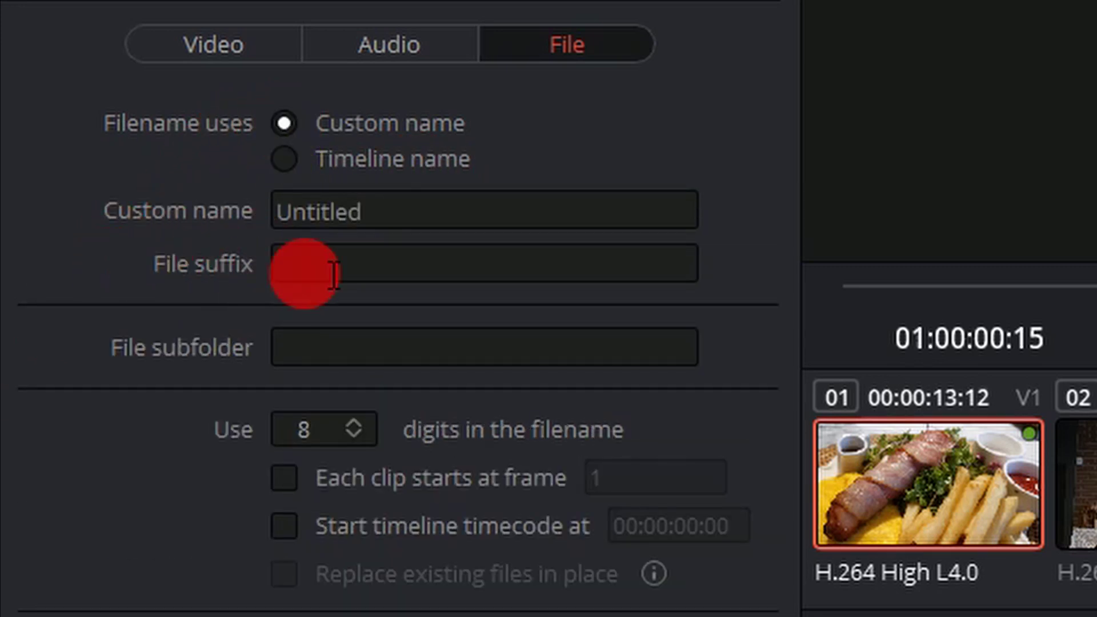
pyautogui.click(336, 351)
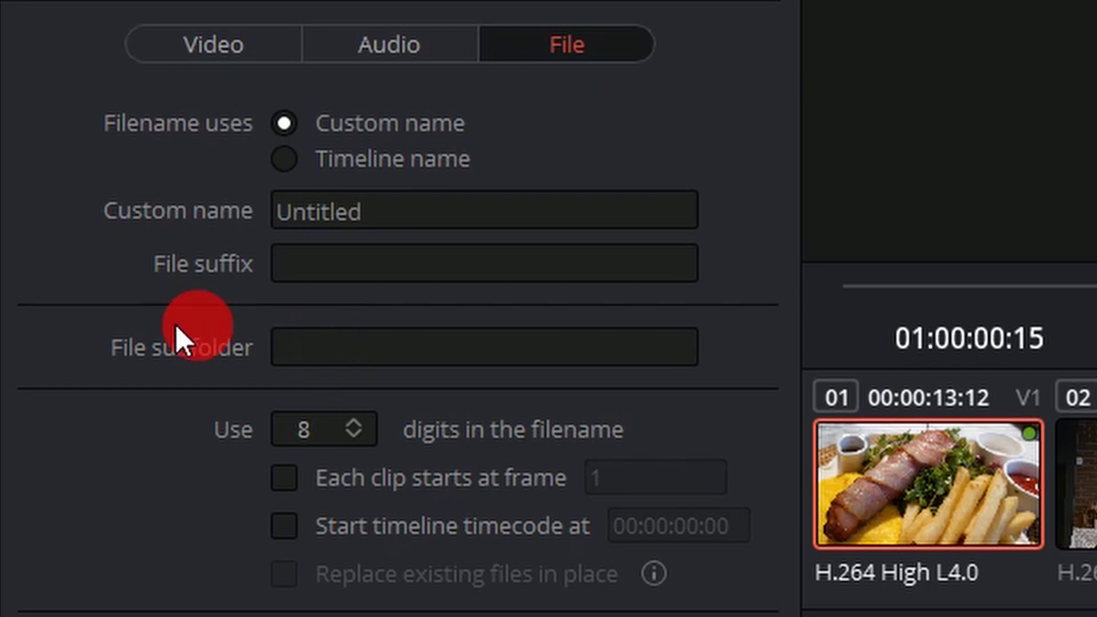
pyautogui.click(423, 217)
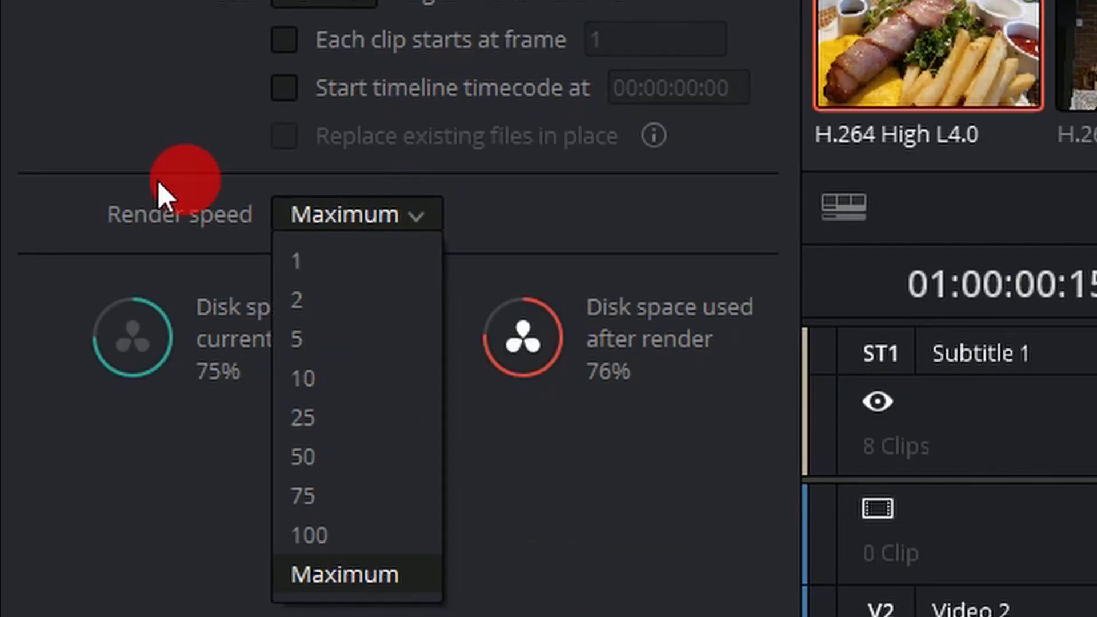
pyautogui.click(380, 575)
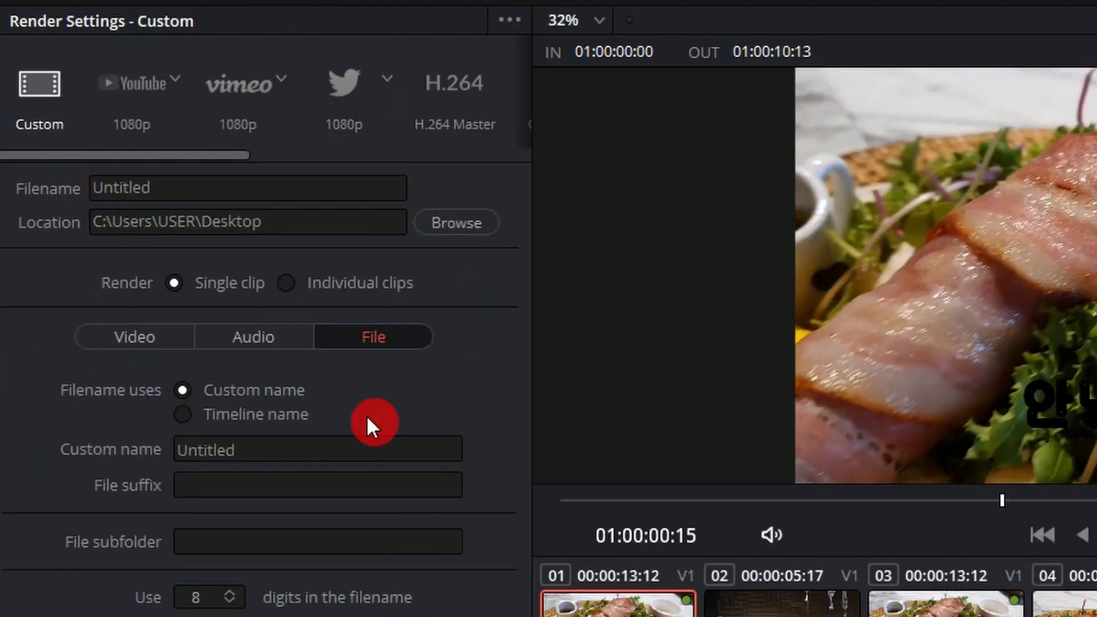
# Step: Look through the YouTube, Vimeo, Twitter and H.264 Master render presets and return to the Custom preset
pyautogui.click(134, 86)
pyautogui.click(239, 86)
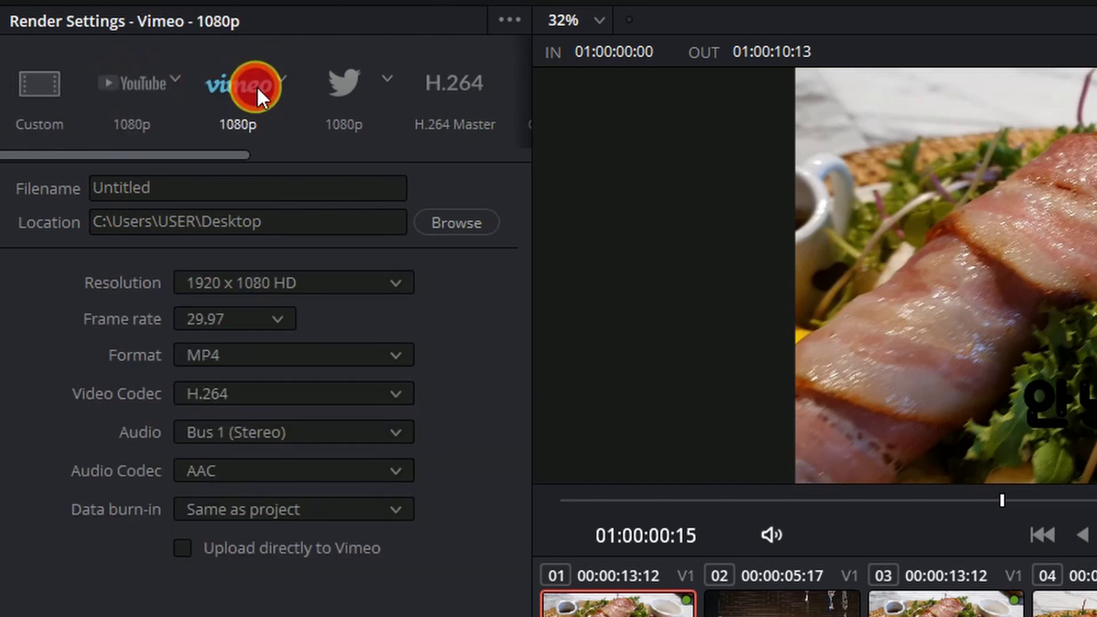
pyautogui.click(345, 87)
pyautogui.click(440, 97)
pyautogui.click(322, 95)
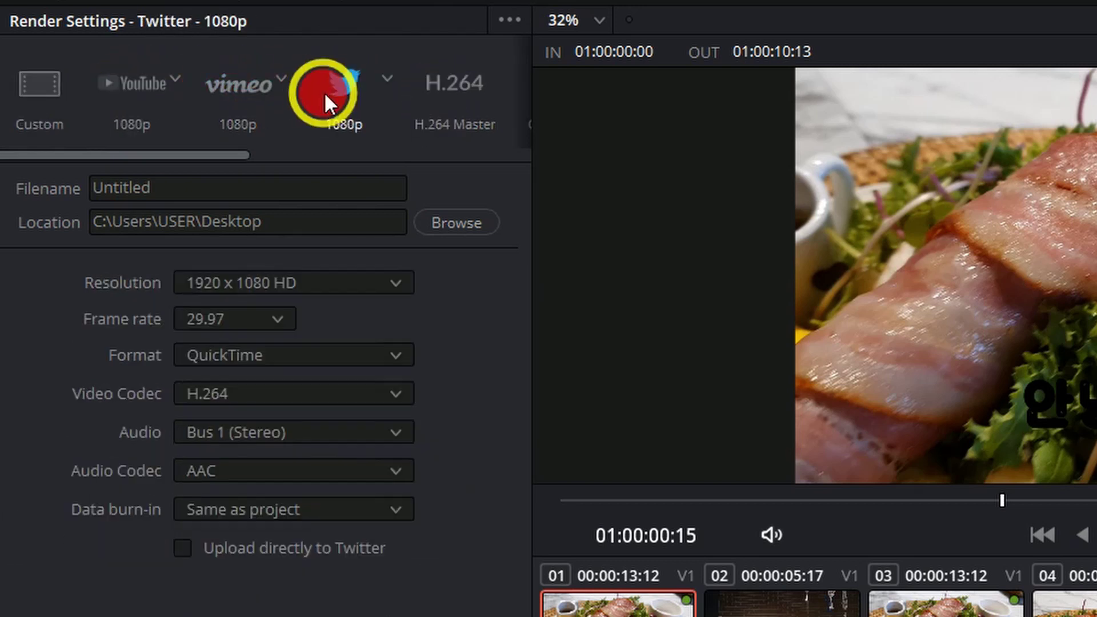
pyautogui.click(215, 102)
pyautogui.click(28, 110)
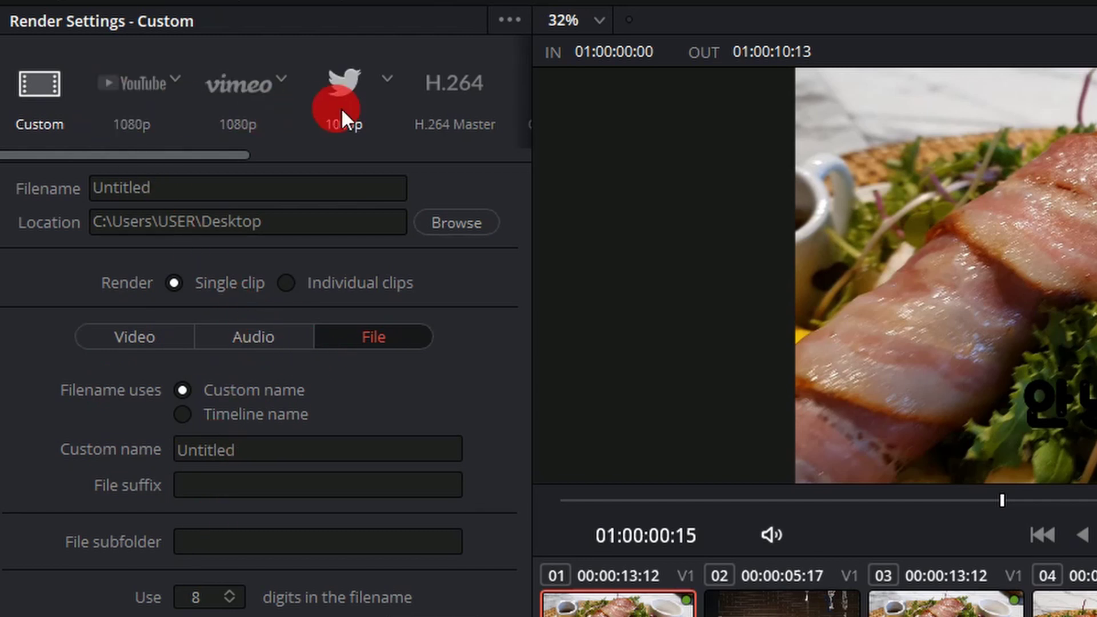
# Step: Apply the YouTube render preset, try its 2160p option, and set it back to 1080p
pyautogui.click(177, 112)
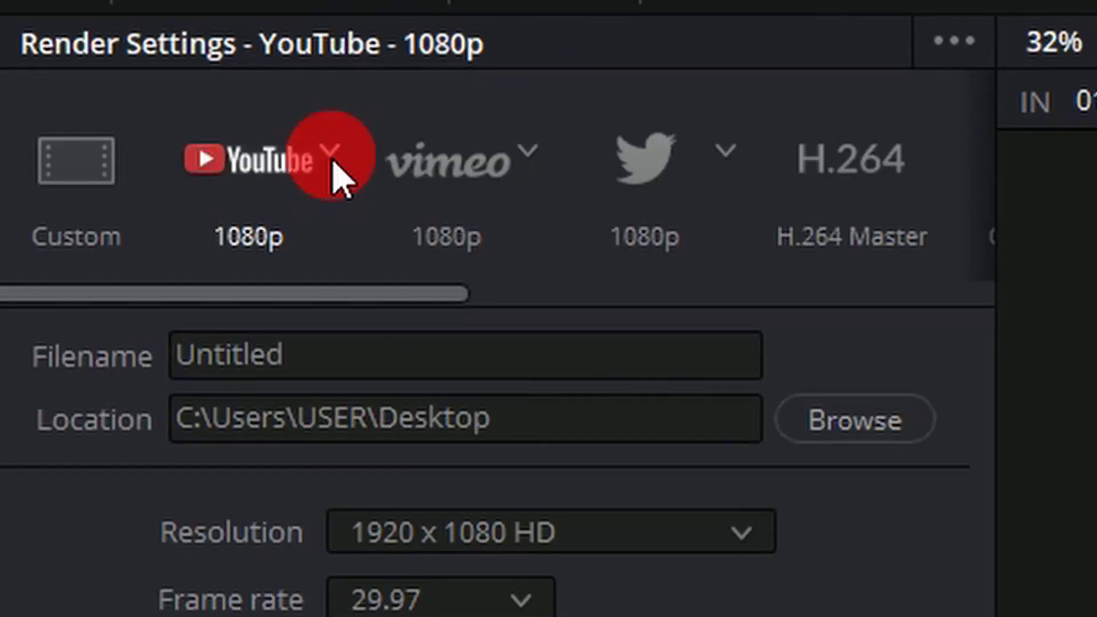
pyautogui.click(331, 153)
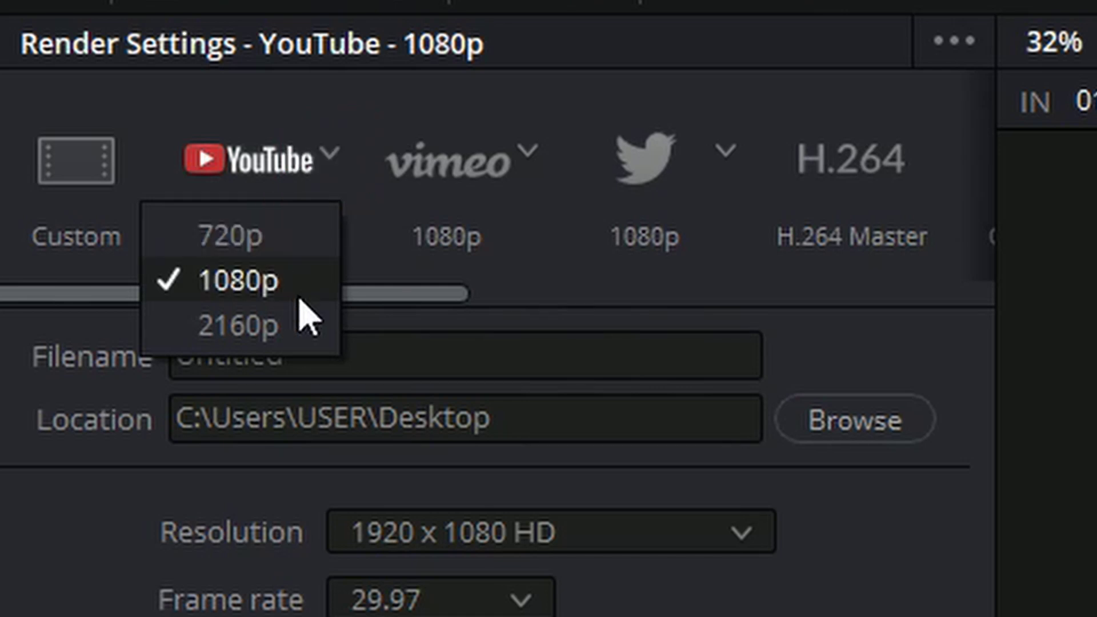
pyautogui.click(294, 329)
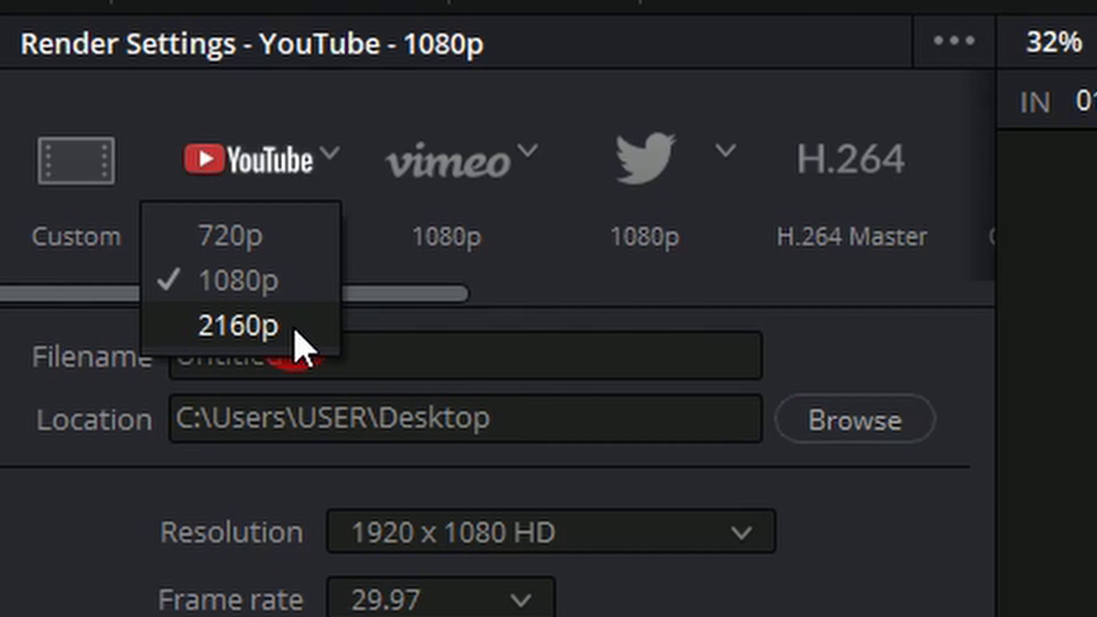
pyautogui.click(294, 330)
pyautogui.click(170, 284)
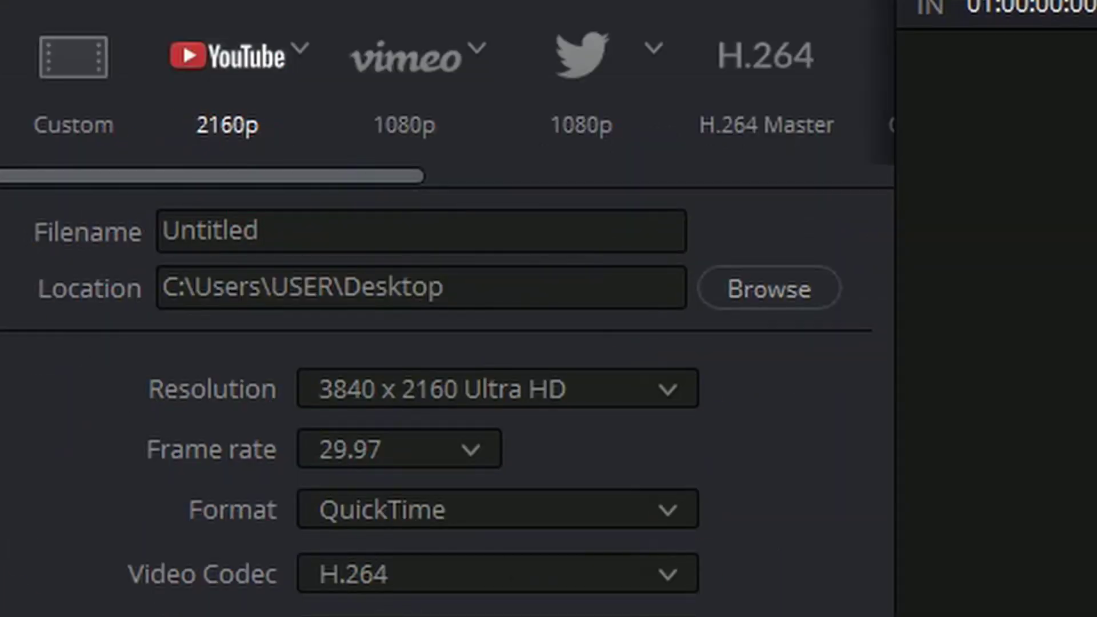
pyautogui.click(239, 167)
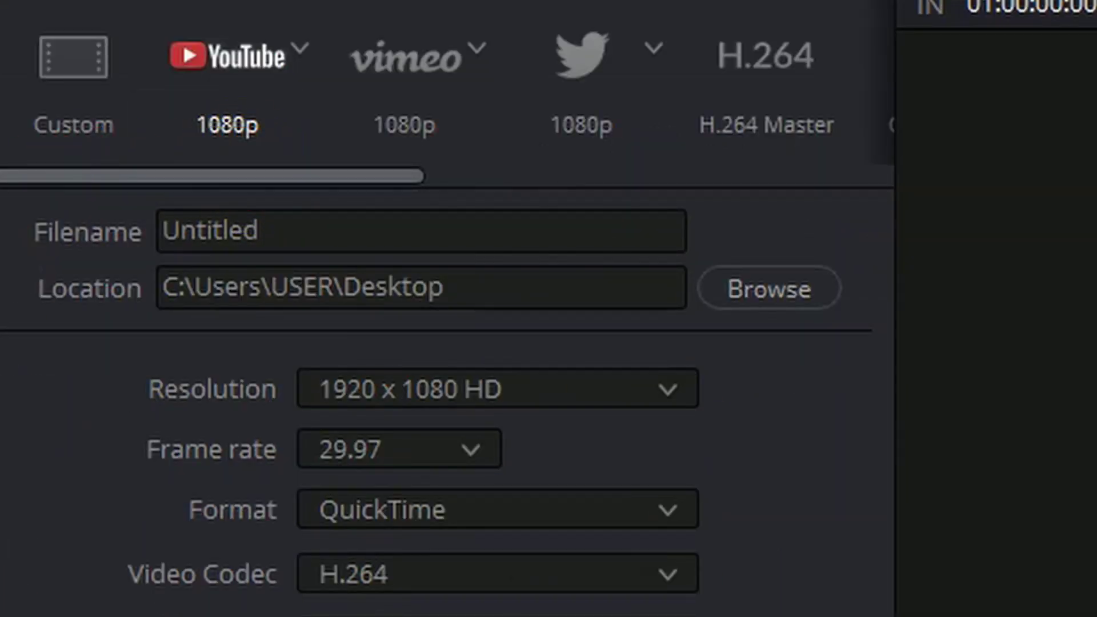
# Step: Switch to the Custom render preset to compare its options and return to the YouTube 1080p preset
pyautogui.click(394, 207)
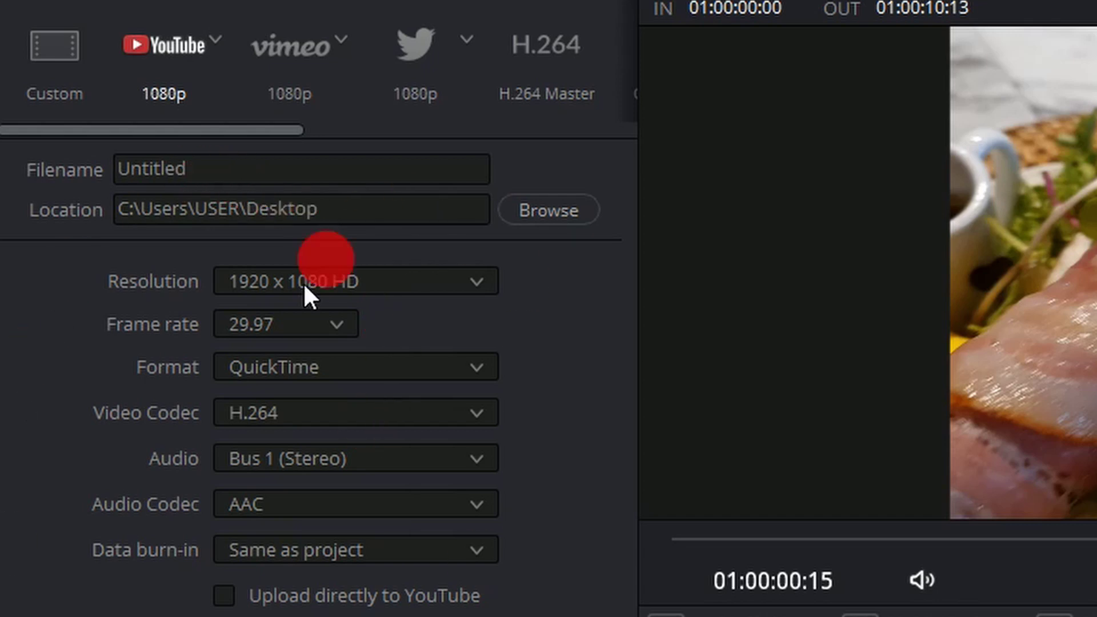
pyautogui.click(39, 69)
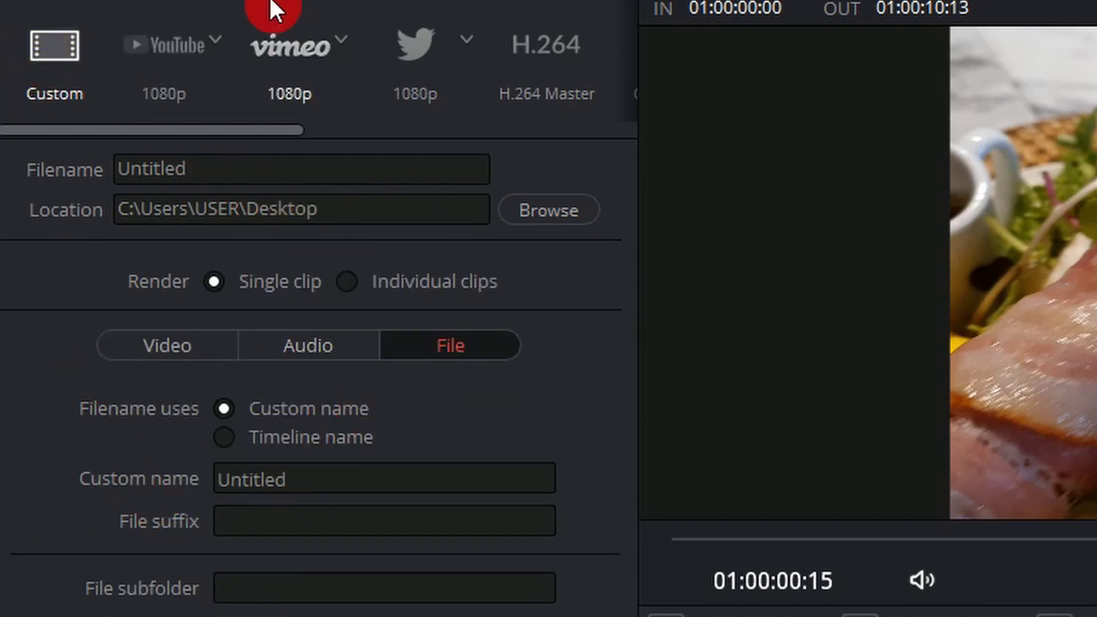
pyautogui.click(166, 53)
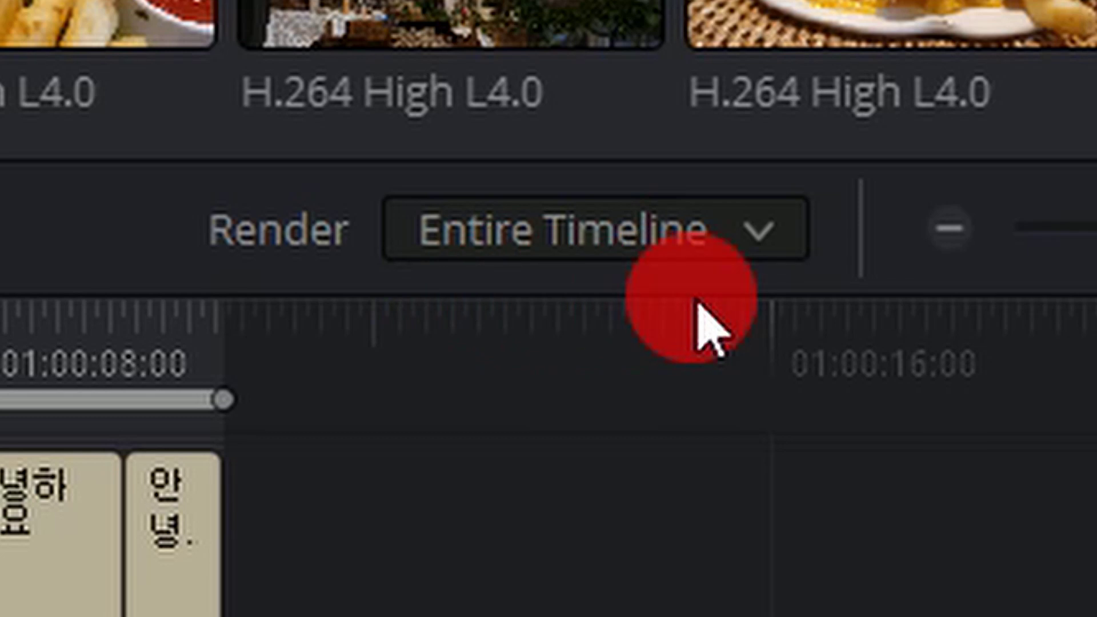
# Step: Check the timeline's render range options and set Render to In/Out Range
pyautogui.click(755, 235)
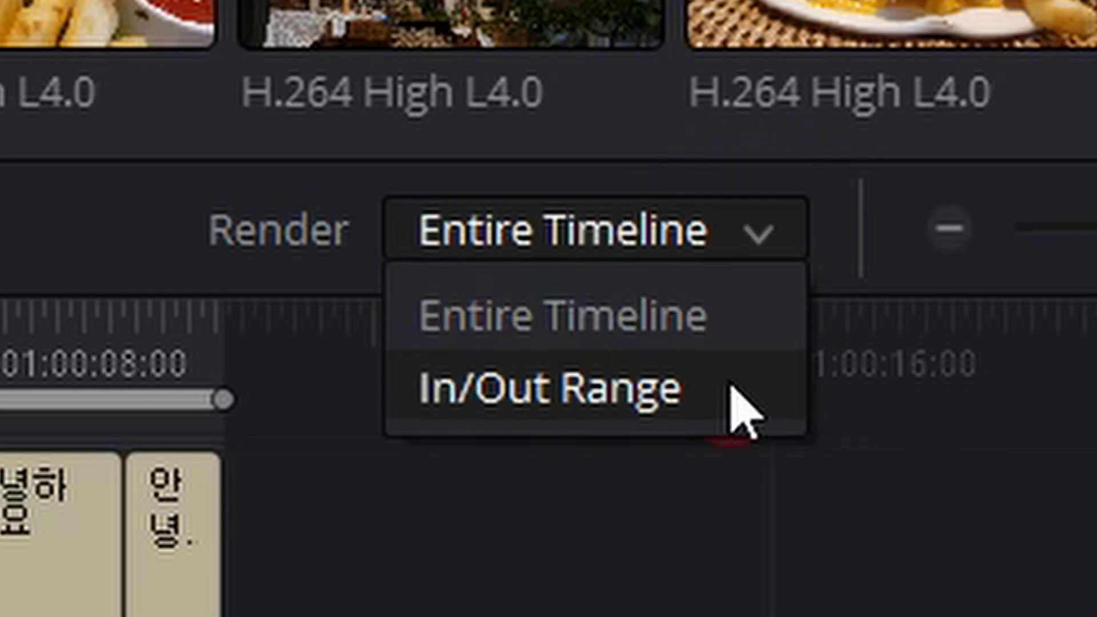
pyautogui.click(565, 325)
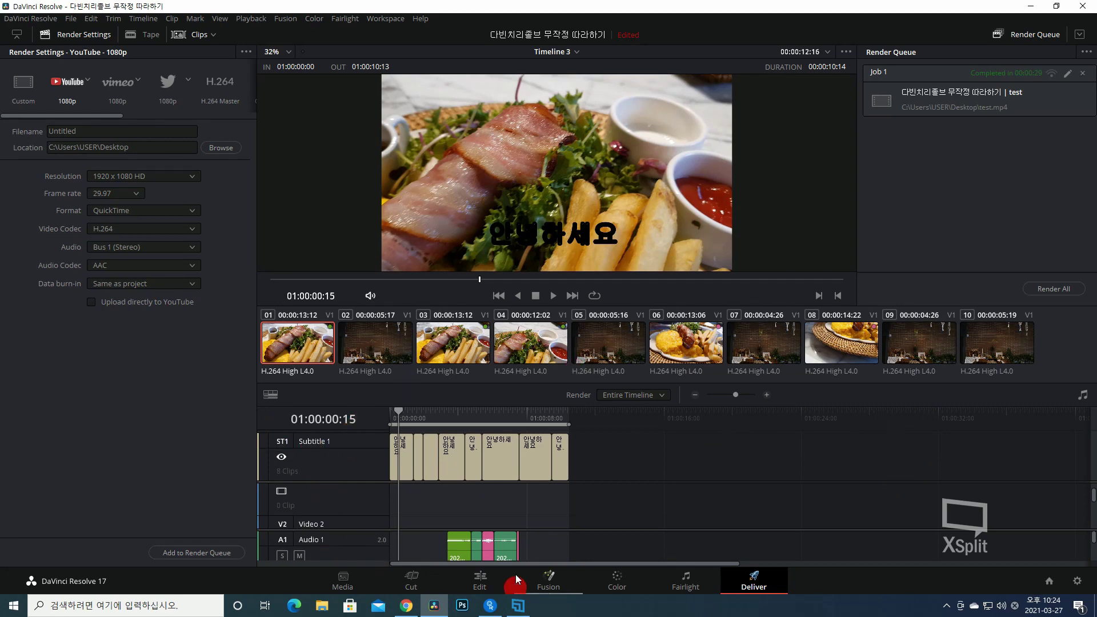
pyautogui.click(639, 395)
pyautogui.click(635, 423)
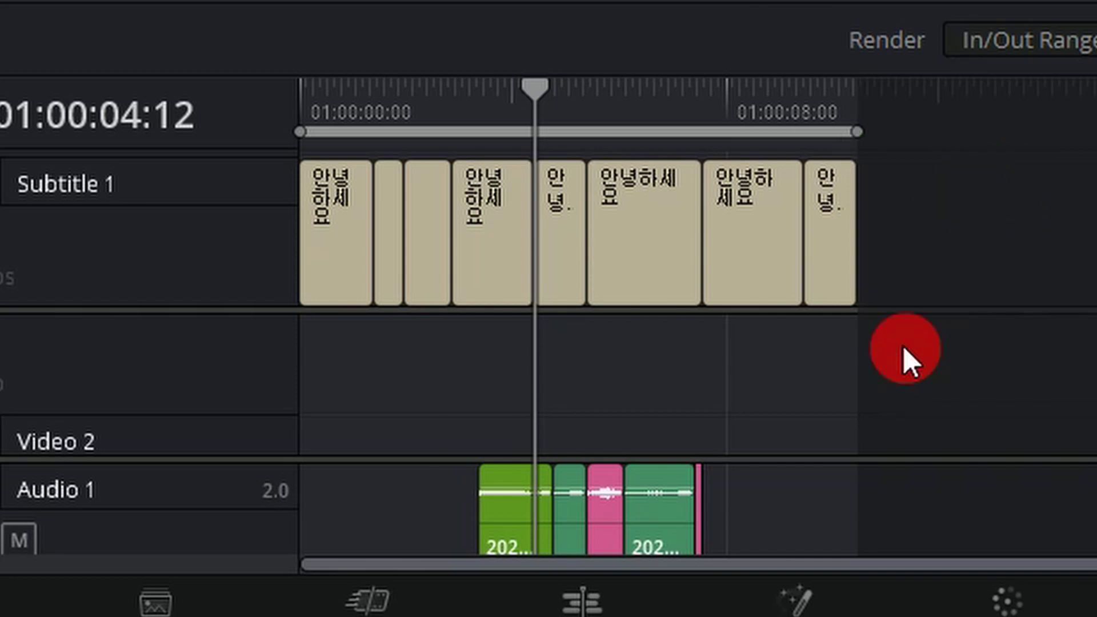
# Step: Mark the out point at 01:00:01:00 on the Deliver timeline and scrub through the range from the start
pyautogui.press('Home')
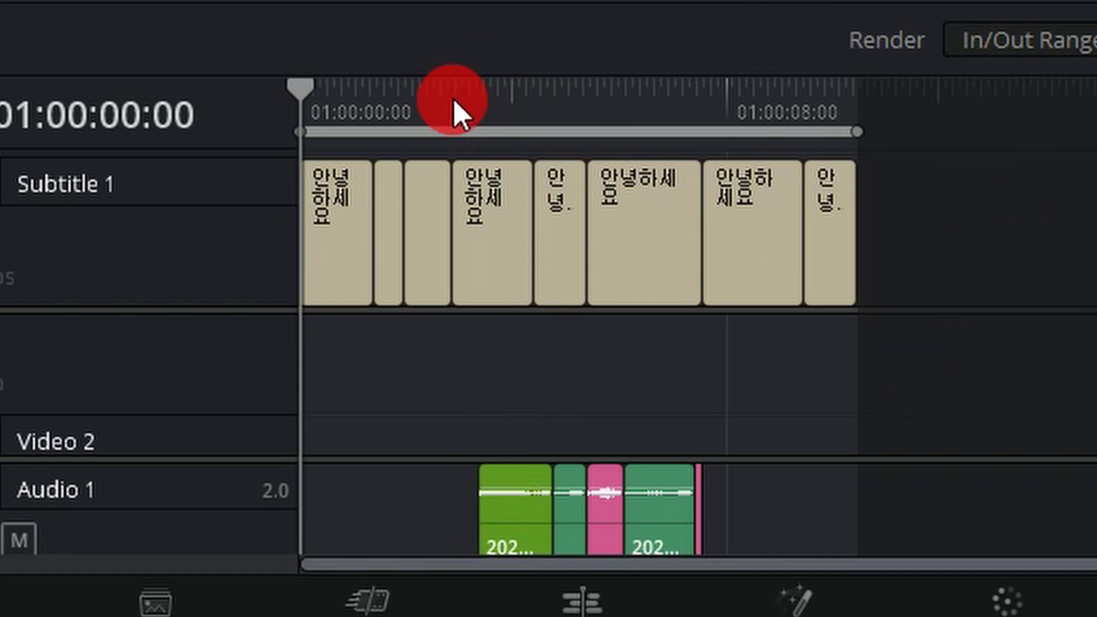
pyautogui.moveTo(388, 98); pyautogui.dragTo(368, 81)
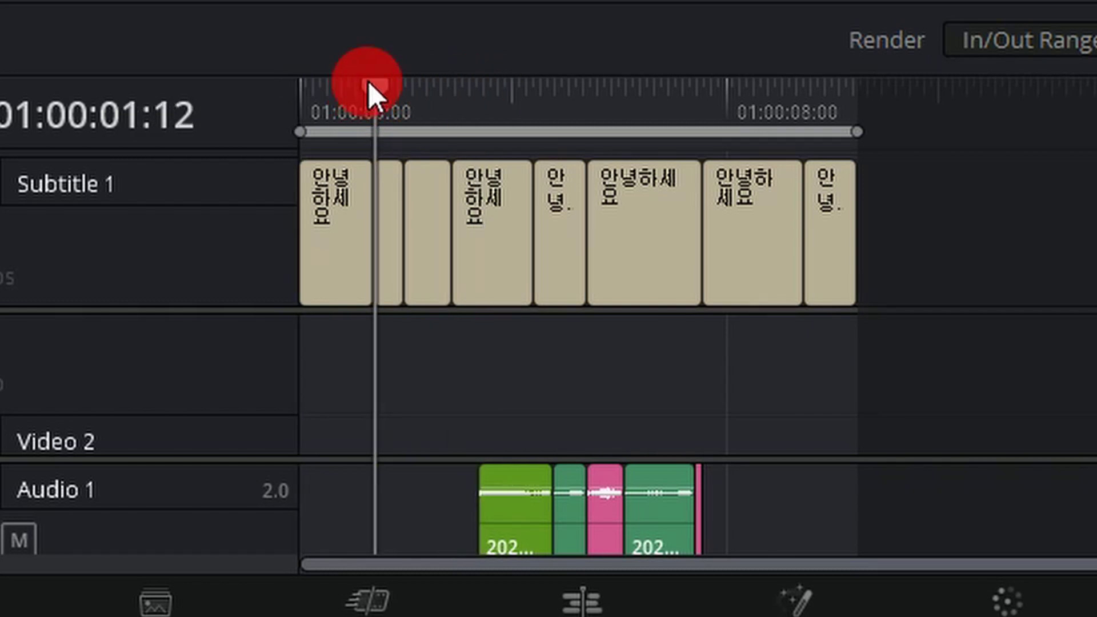
pyautogui.press('Left')
pyautogui.press('Left')
pyautogui.press('Left')
pyautogui.press('Left')
pyautogui.press('Left')
pyautogui.press('Left')
pyautogui.press('Left')
pyautogui.press('Left')
pyautogui.press('Left')
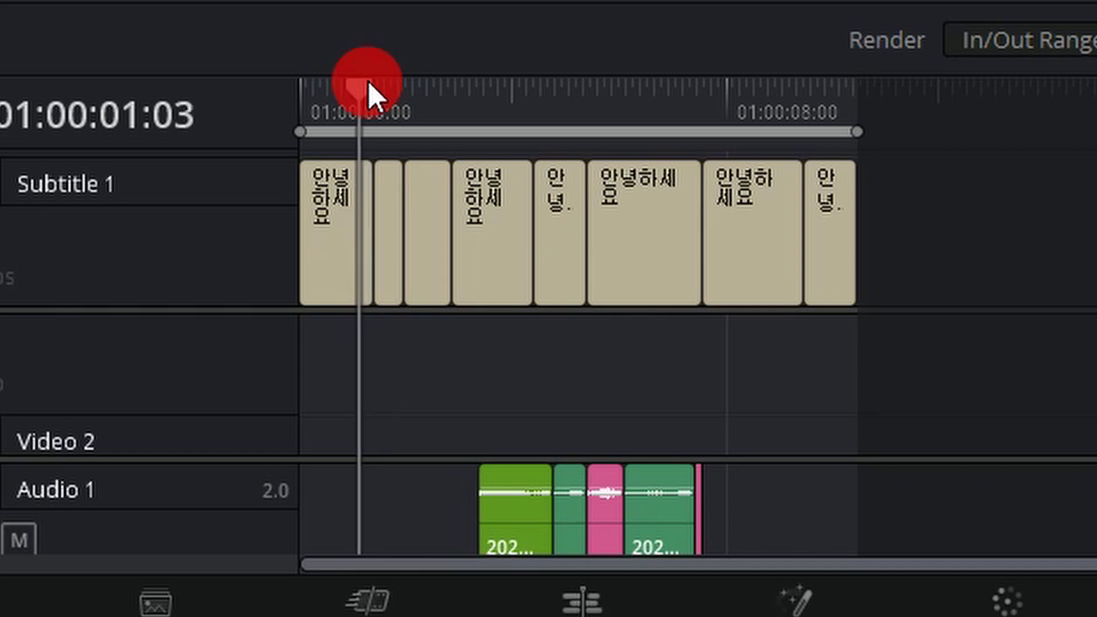
pyautogui.press('Left')
pyautogui.press('Left')
pyautogui.press('Left')
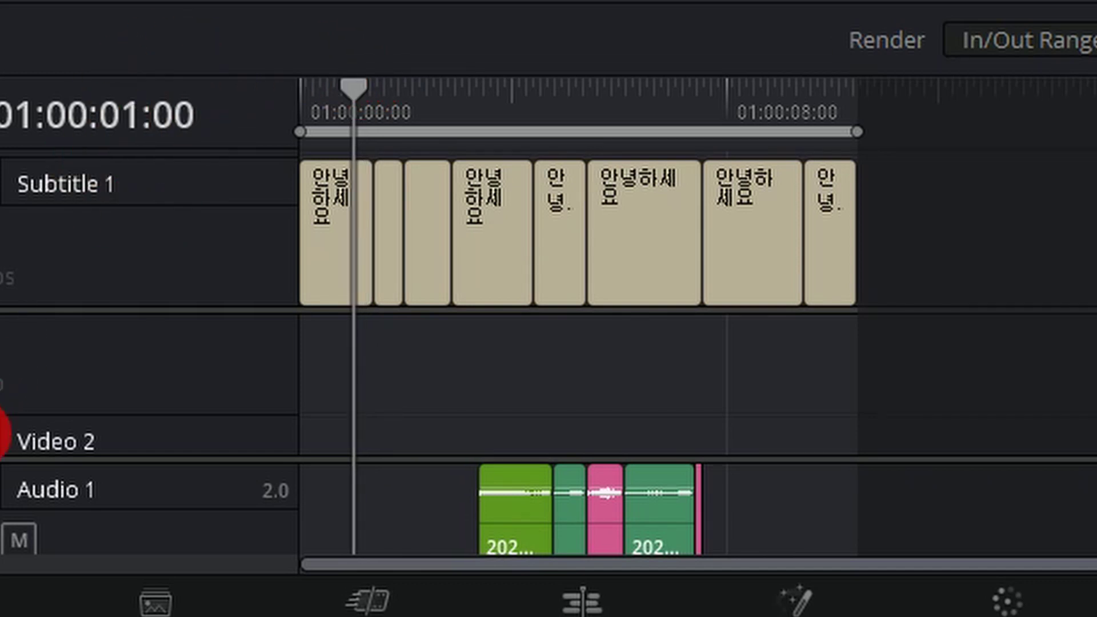
pyautogui.press('o')
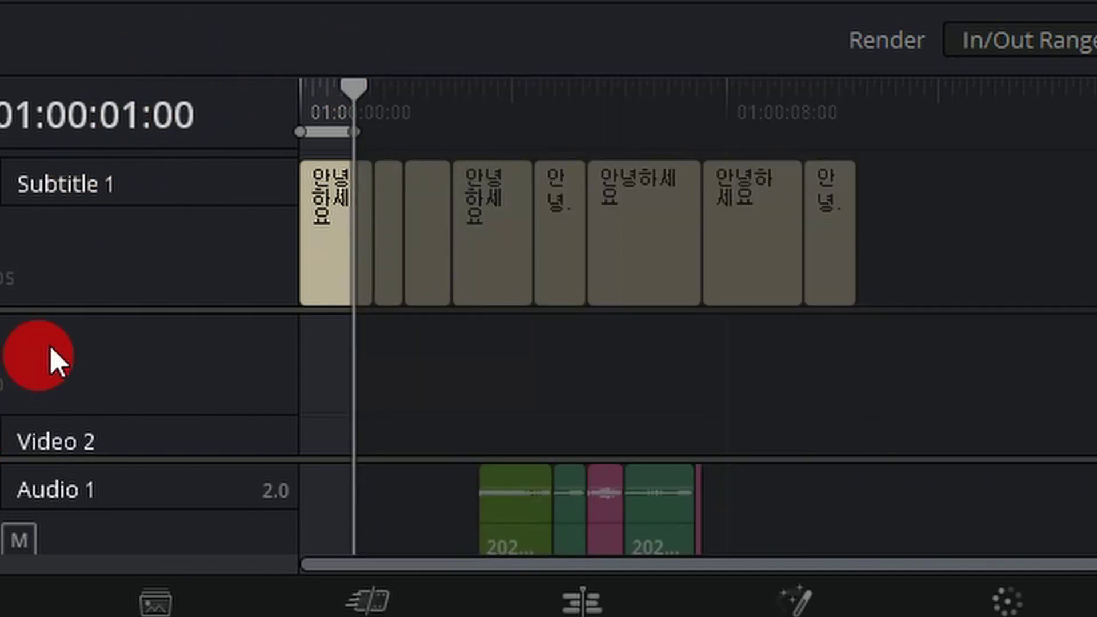
pyautogui.moveTo(354, 83); pyautogui.dragTo(293, 104)
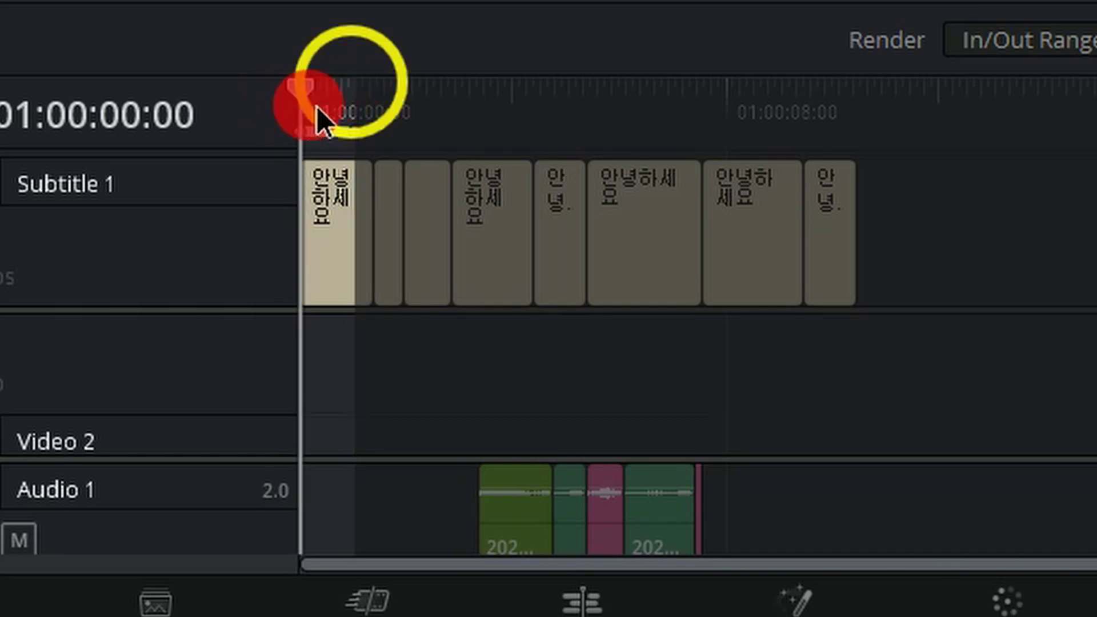
pyautogui.click(345, 103)
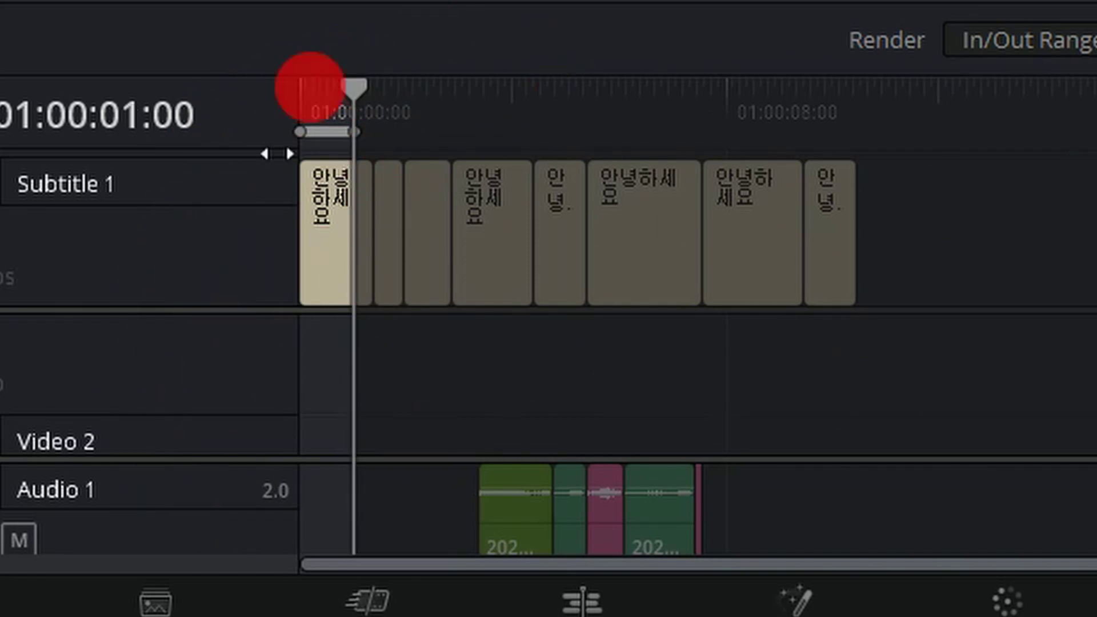
# Step: On the Edit page, try several ranges, marking the in point at 01:00:04:23 and the out point near the end of the Audio 1 clips
pyautogui.click(585, 603)
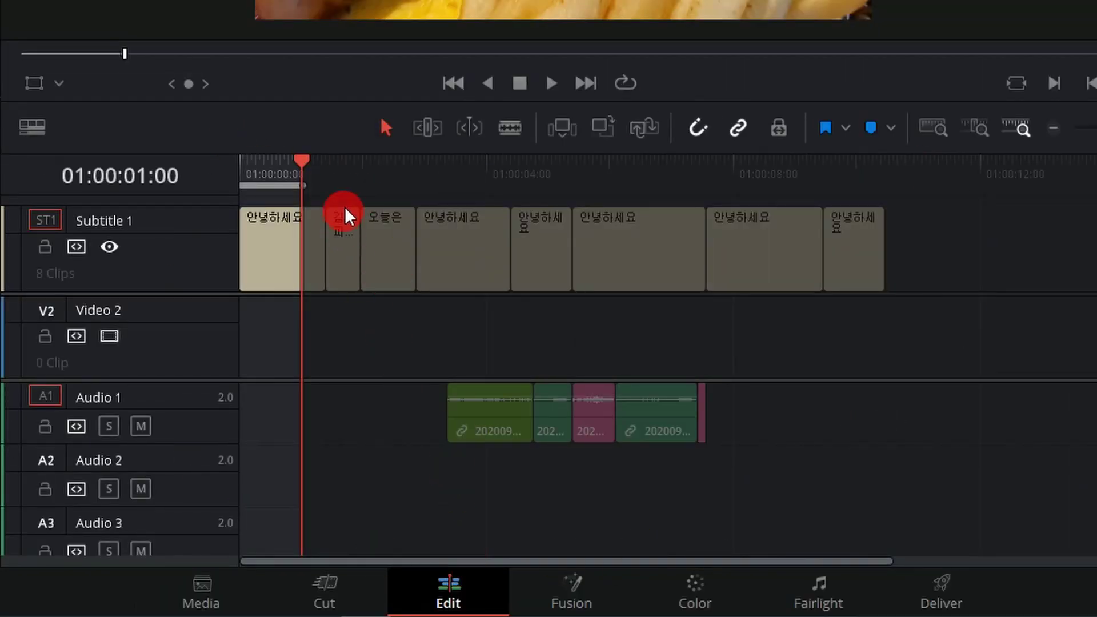
pyautogui.moveTo(427, 165); pyautogui.dragTo(797, 157)
pyautogui.press('o')
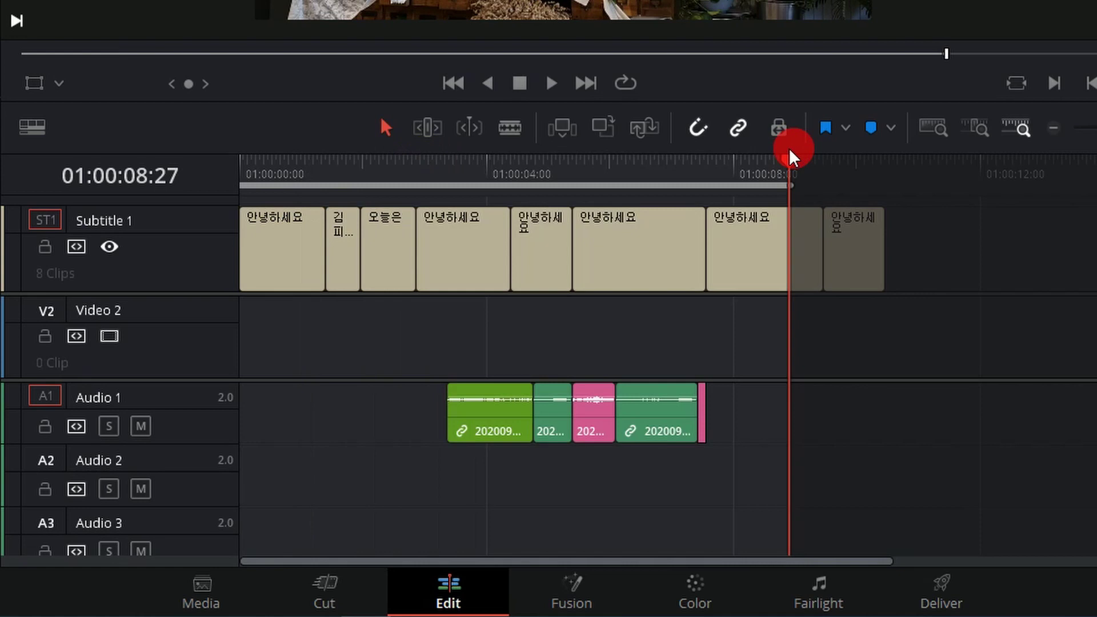
pyautogui.click(446, 175)
pyautogui.press('i')
pyautogui.click(678, 169)
pyautogui.press('o')
pyautogui.click(546, 167)
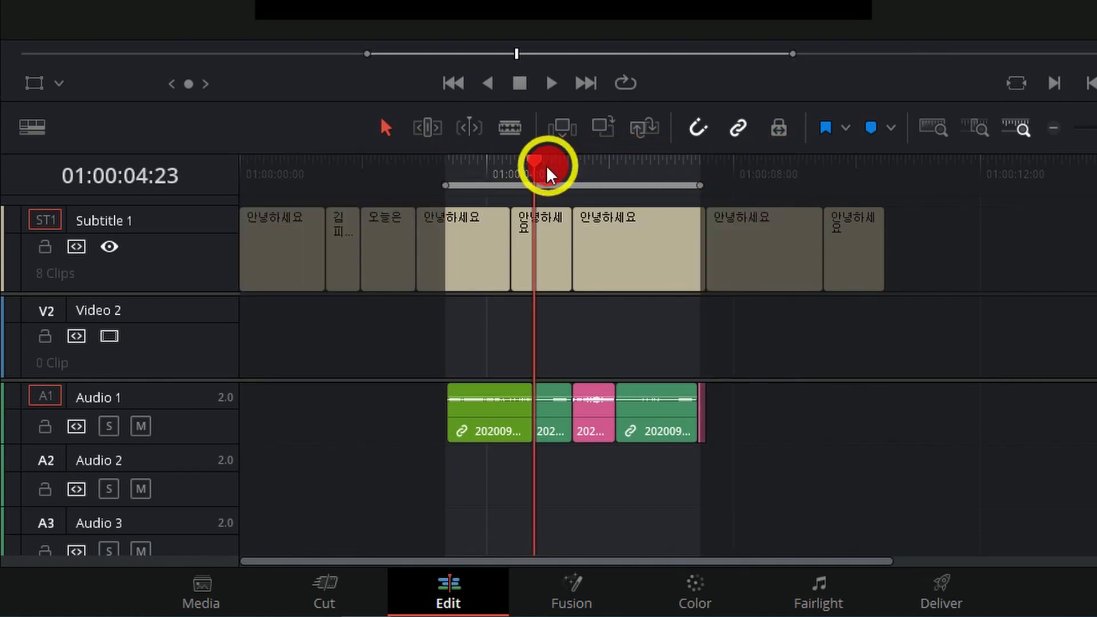
pyautogui.press('i')
# Step: Return to the Deliver page and set the timeline's Render range to Entire Timeline
pyautogui.click(918, 588)
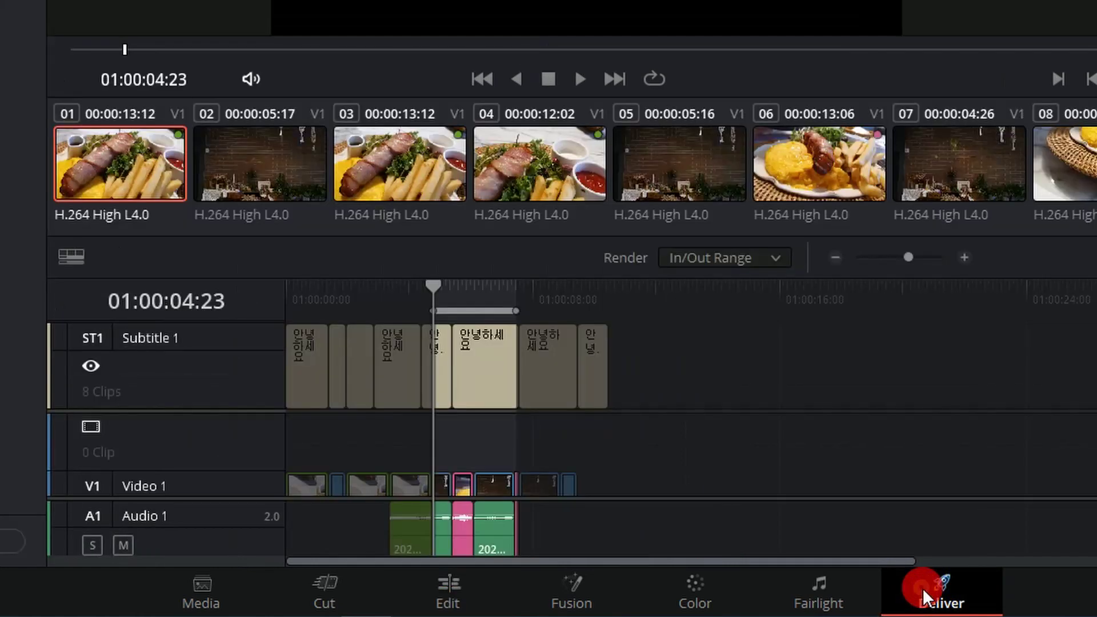
pyautogui.click(772, 260)
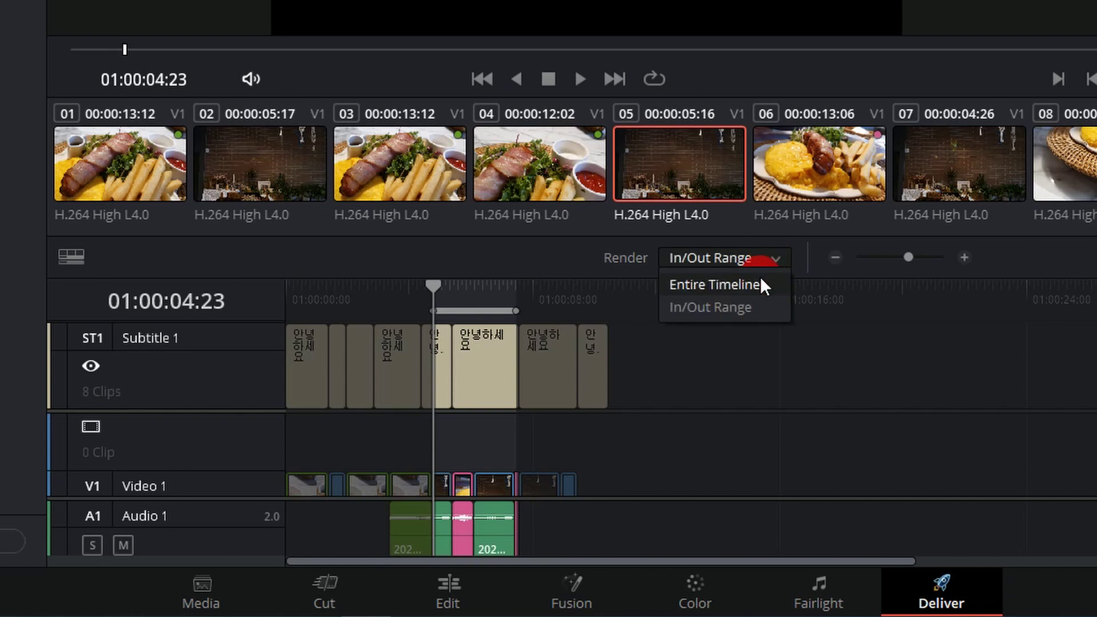
pyautogui.click(759, 284)
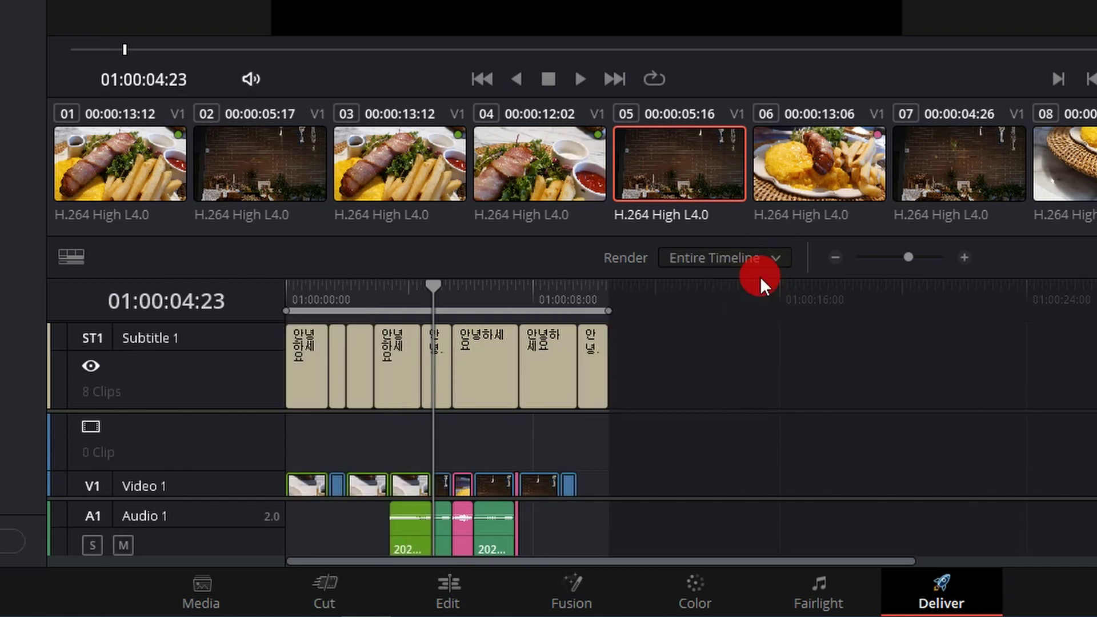
# Step: Add the whole Timeline 3 with the YouTube 1080p settings to the render queue and render that job
pyautogui.click(665, 212)
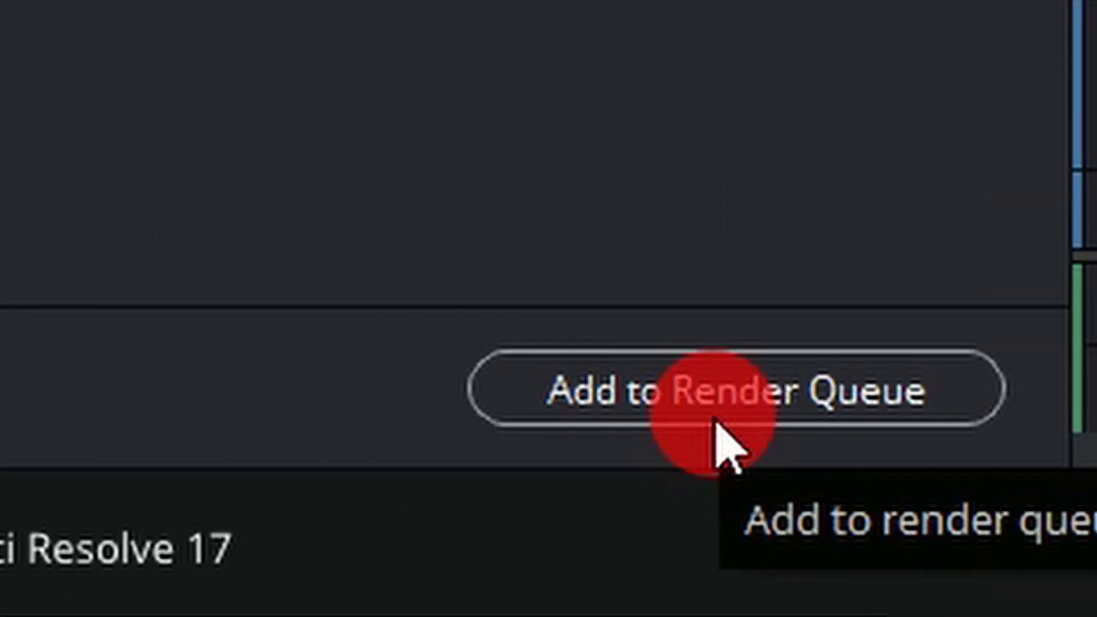
pyautogui.click(717, 423)
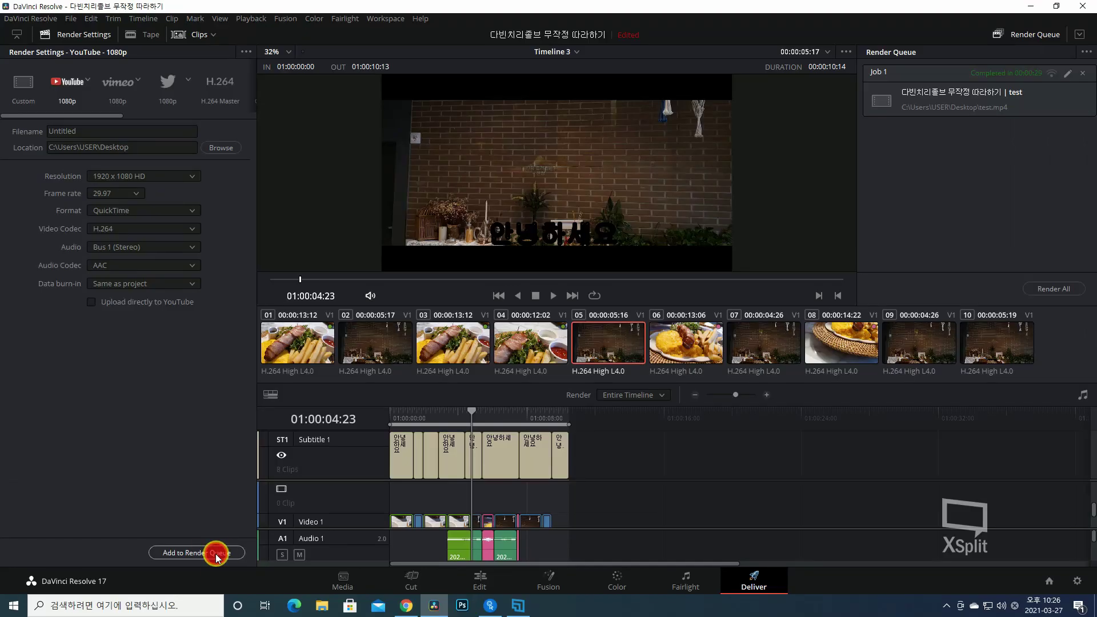
pyautogui.click(213, 553)
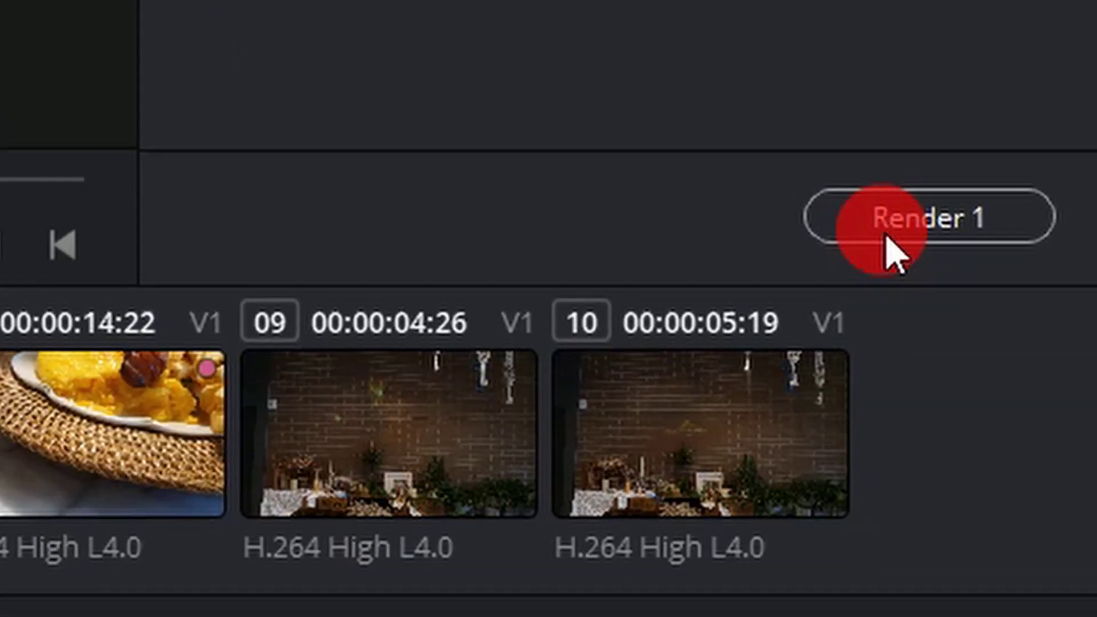
pyautogui.click(905, 402)
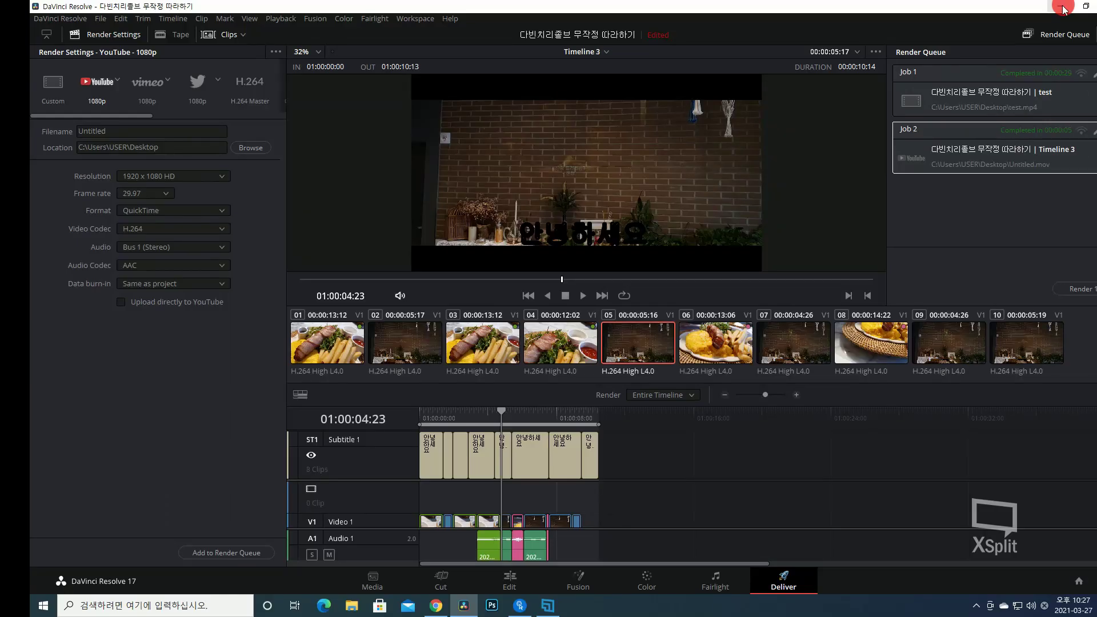
# Step: Switch to the Windows desktop, move the rendered Untitled video to an empty area and play it
pyautogui.click(1061, 7)
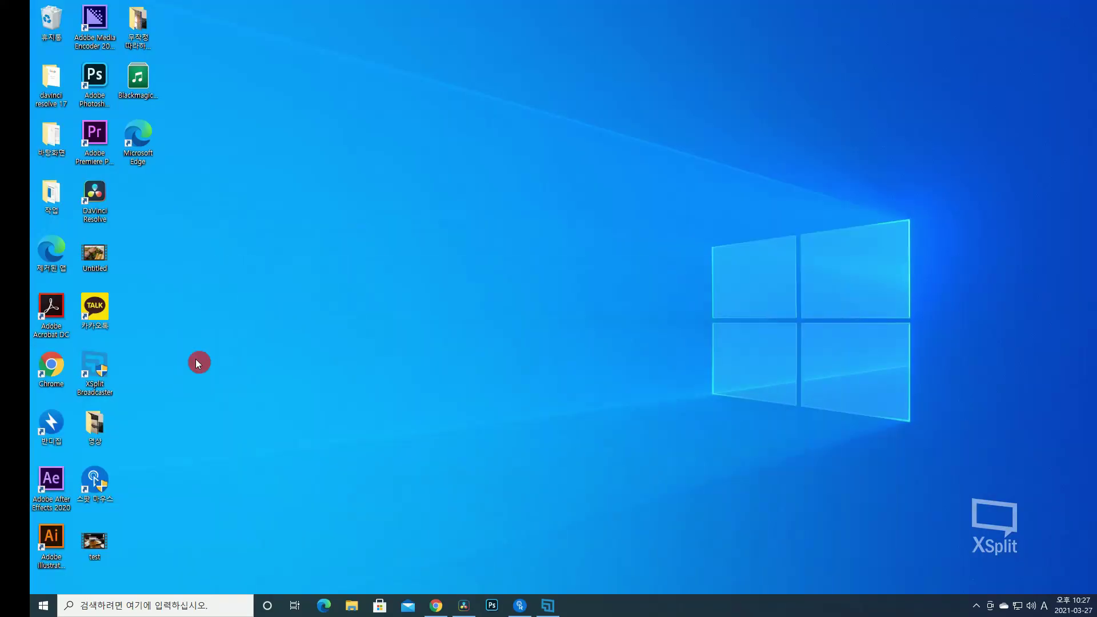
pyautogui.moveTo(105, 270); pyautogui.dragTo(539, 271)
pyautogui.moveTo(414, 184); pyautogui.dragTo(667, 338)
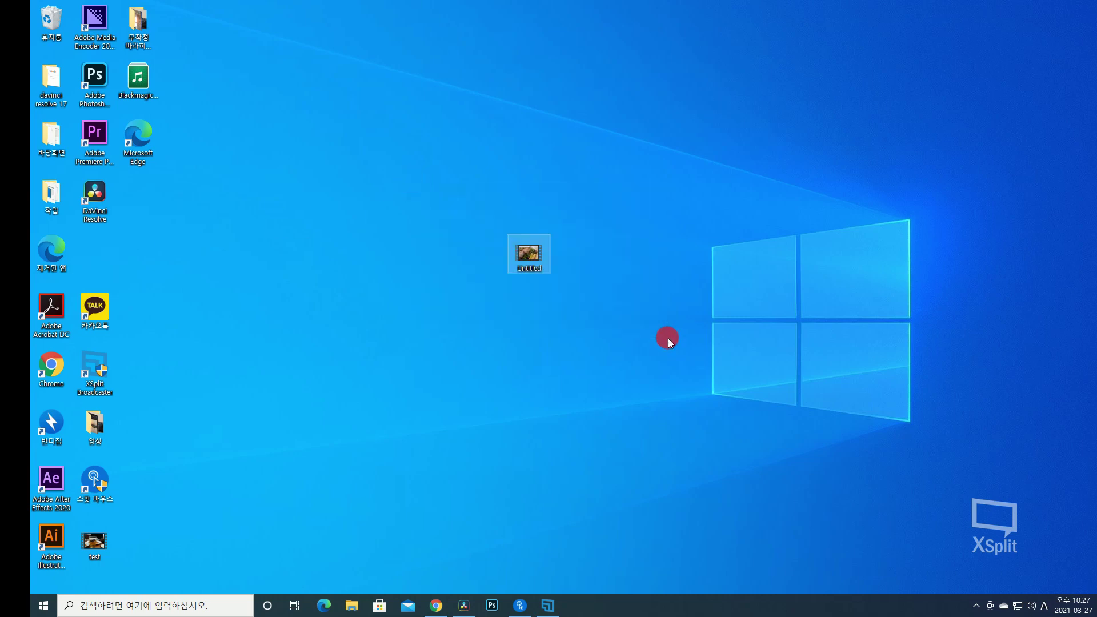
pyautogui.doubleClick(522, 260)
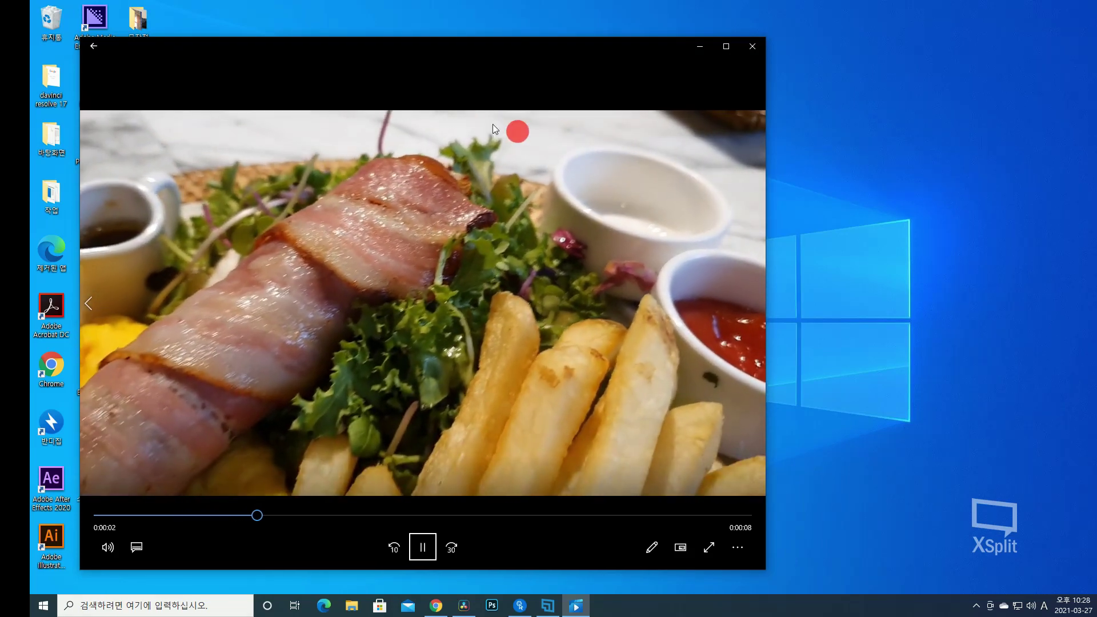